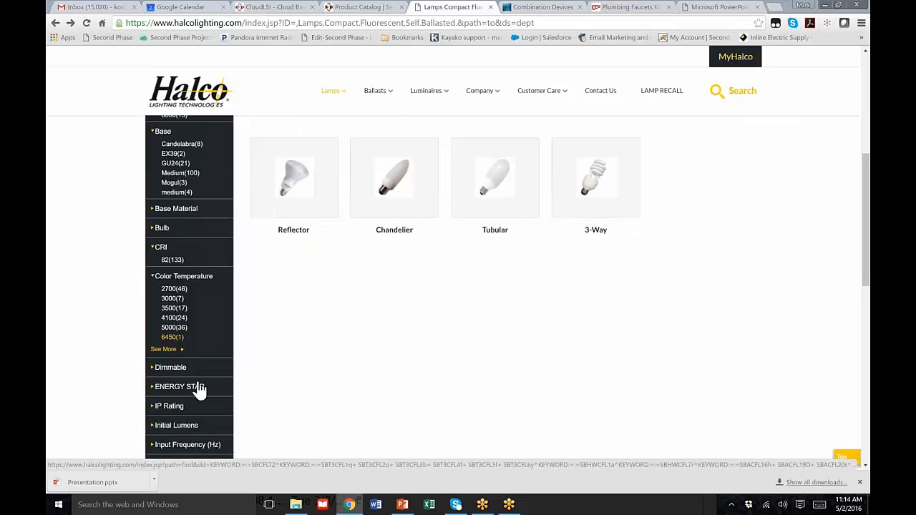
# Expand the ENERGY STAR filter for the self-ballasted compact fluorescent lamps and look through the remaining filter categories
pyautogui.scroll(4, 198, 386)
pyautogui.scroll(-3, 194, 379)
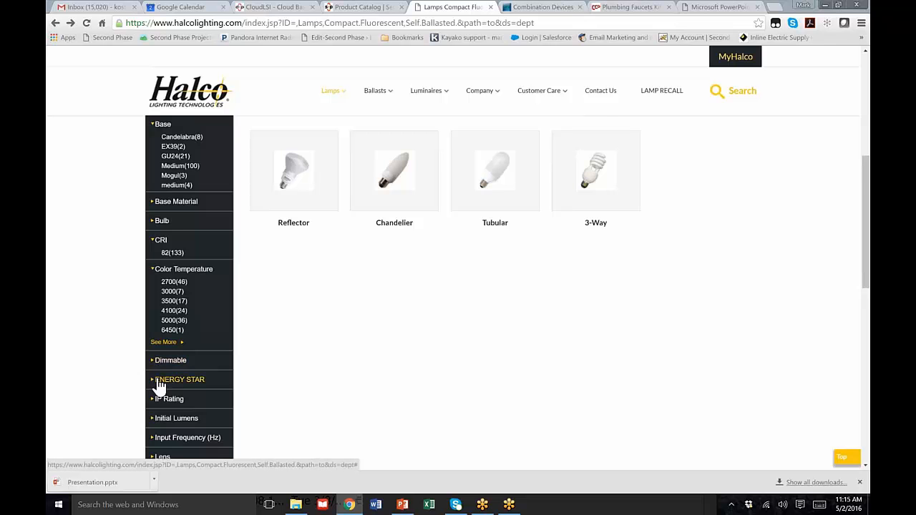
pyautogui.click(160, 380)
pyautogui.scroll(-2, 160, 422)
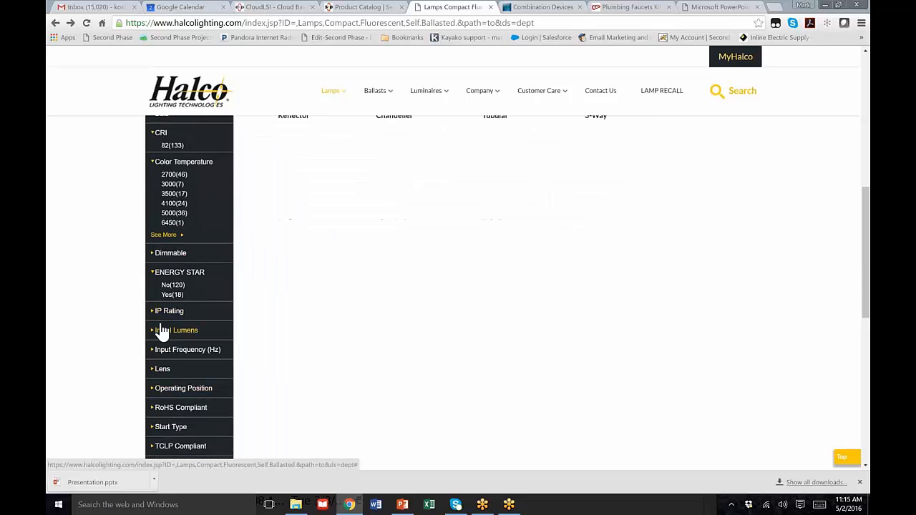
pyautogui.click(150, 389)
# Filter the self-ballasted compact fluorescent lamps by a color temperature of 6450
pyautogui.scroll(4, 194, 405)
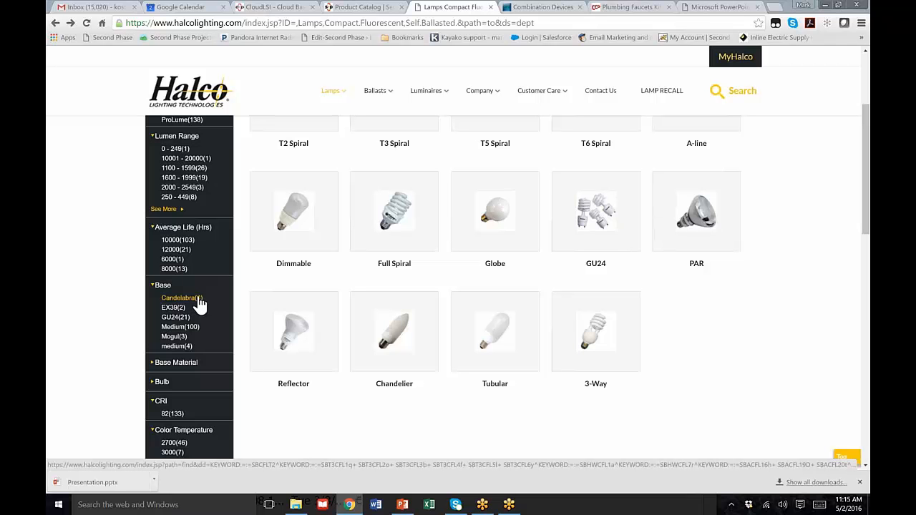
pyautogui.scroll(-2, 201, 374)
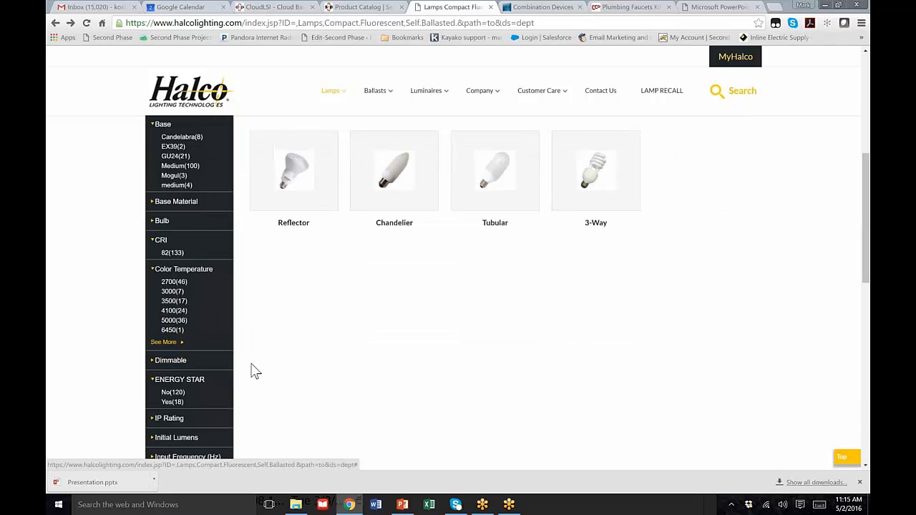
pyautogui.click(172, 330)
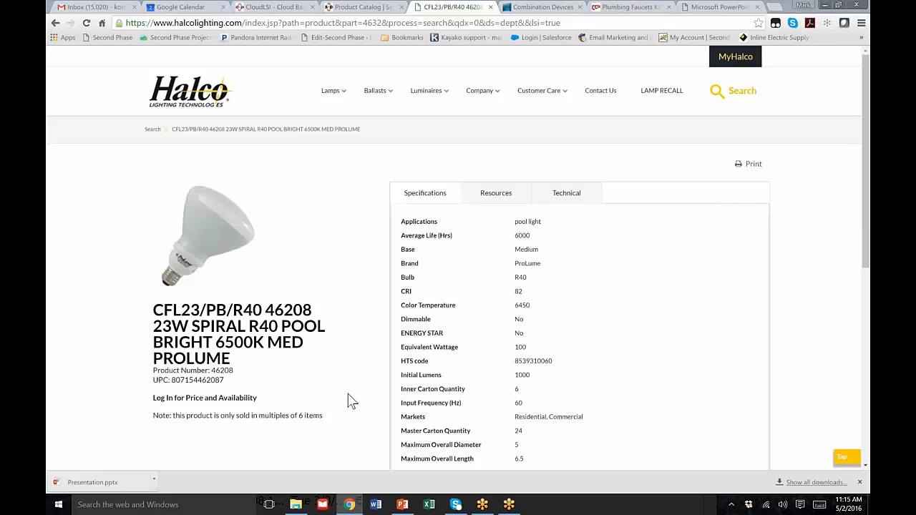
# Review the full specifications list of the CFL23/PB/R40 pool lamp
pyautogui.scroll(-2, 446, 238)
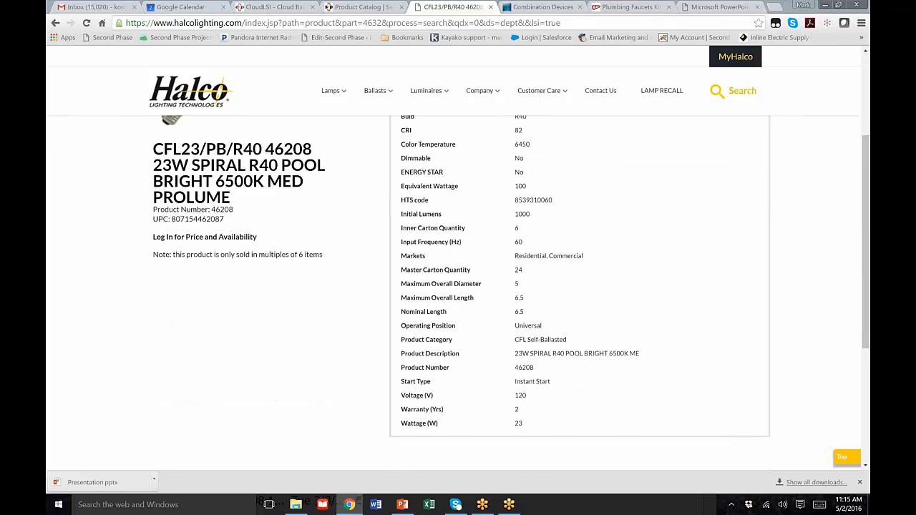
pyautogui.scroll(2, 381, 283)
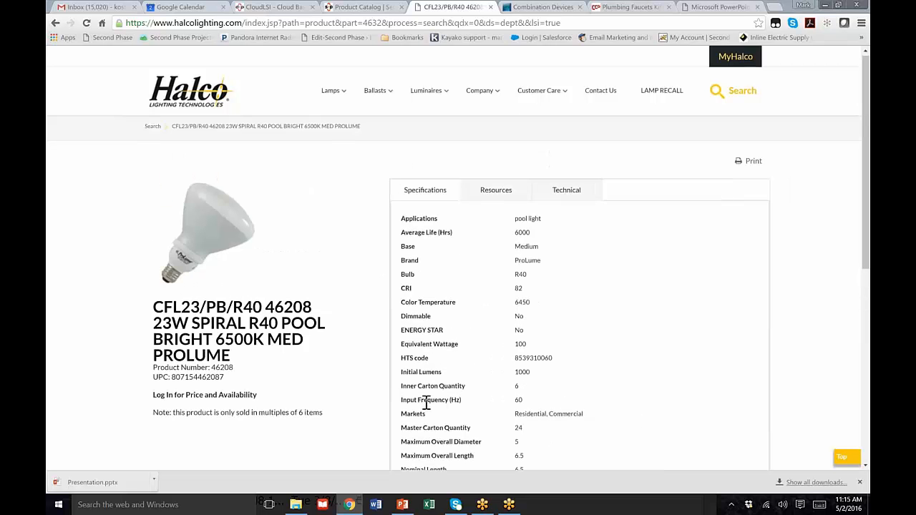
pyautogui.scroll(-2, 428, 415)
pyautogui.scroll(2, 449, 292)
# View the pool lamp's resources and read through its technical details
pyautogui.click(496, 200)
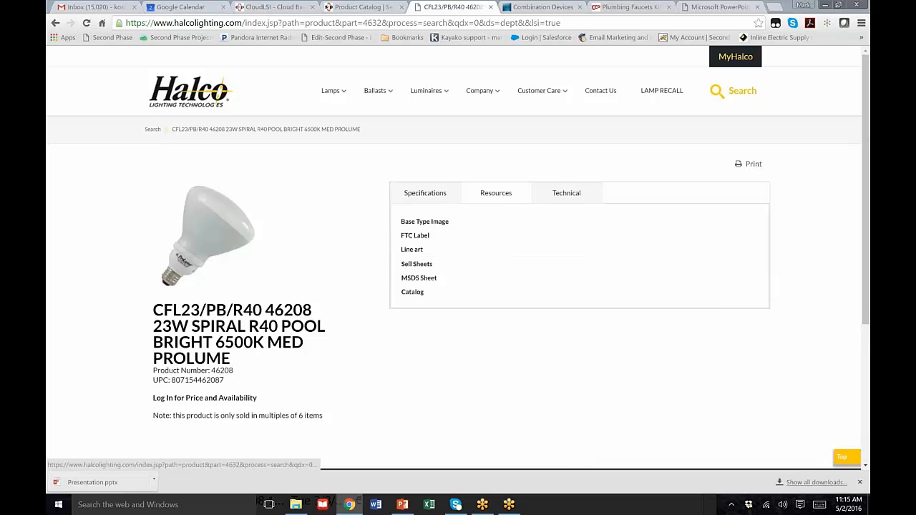
pyautogui.click(565, 193)
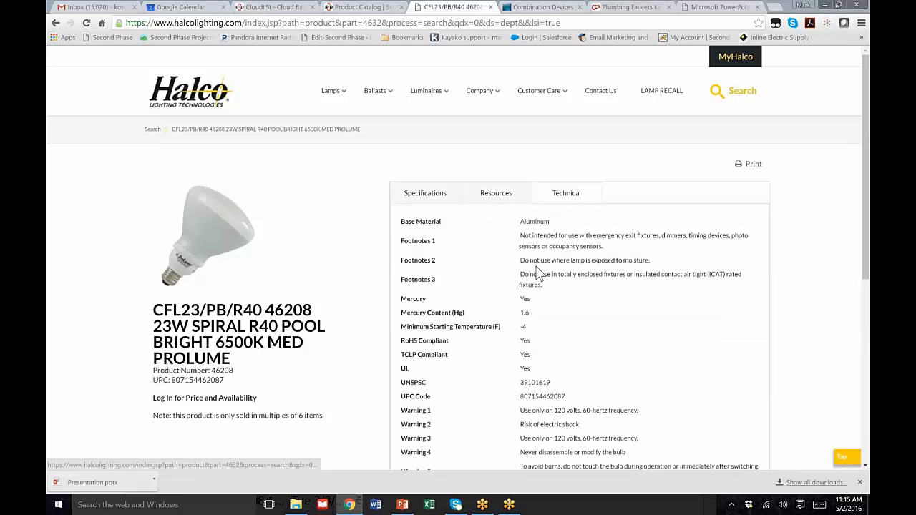
pyautogui.scroll(-3, 537, 275)
pyautogui.scroll(3, 536, 275)
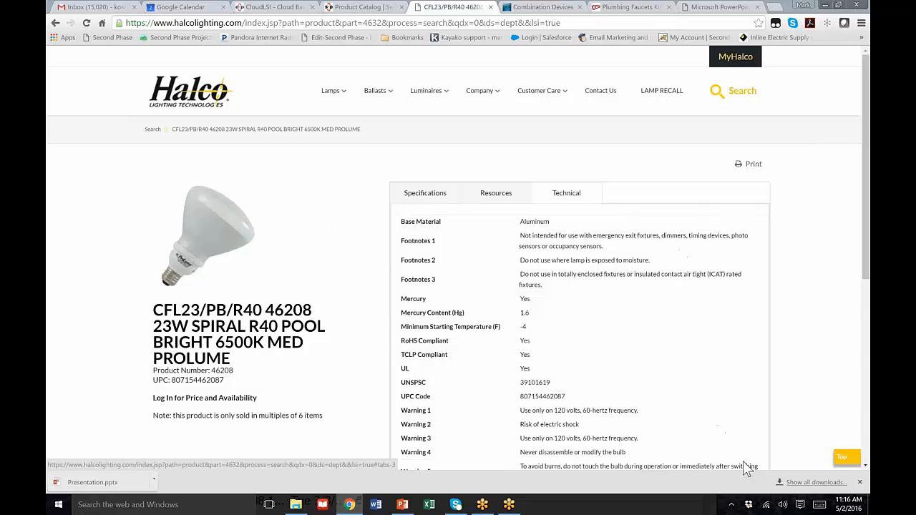
# Enter "lamp" in the Halco site search to bring up its suggestions
pyautogui.click(735, 57)
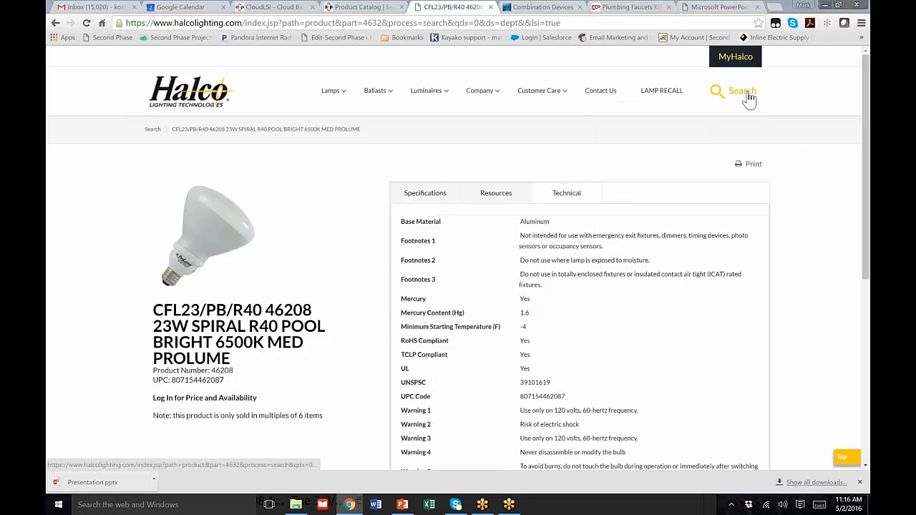
pyautogui.click(737, 100)
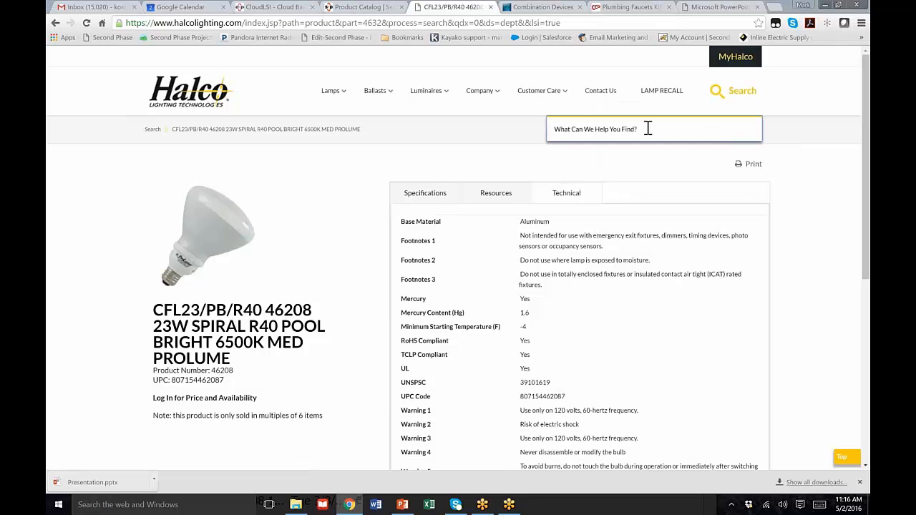
pyautogui.write('lamp')
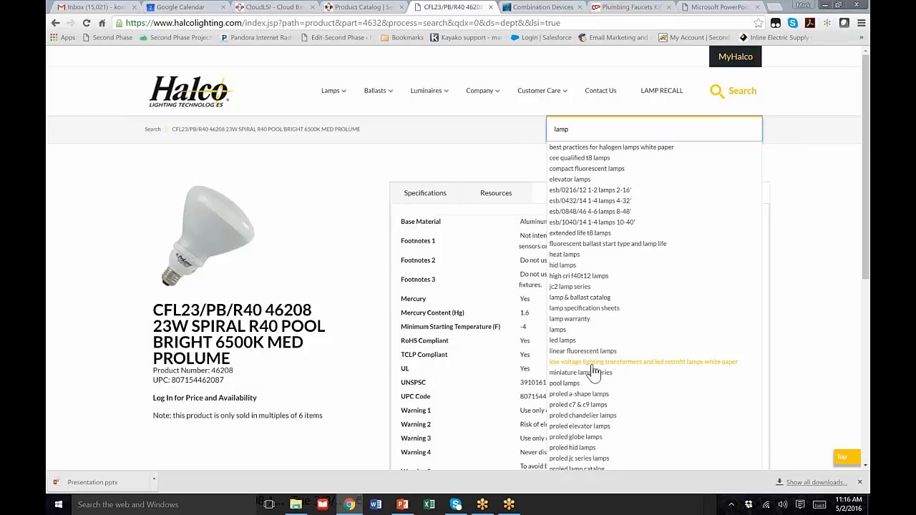
# Switch to the Codale Electric Supply site and filter the Combination Devices by 20 amps
pyautogui.click(538, 8)
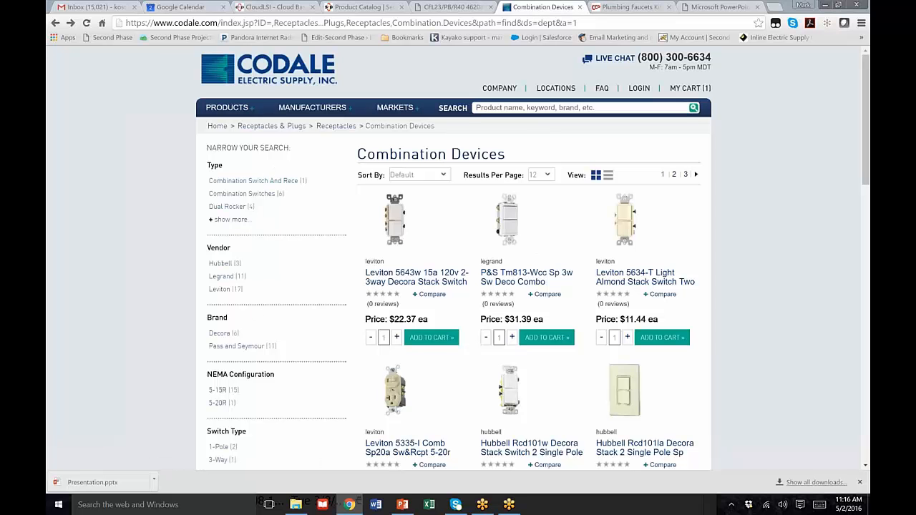
pyautogui.scroll(-1, 236, 279)
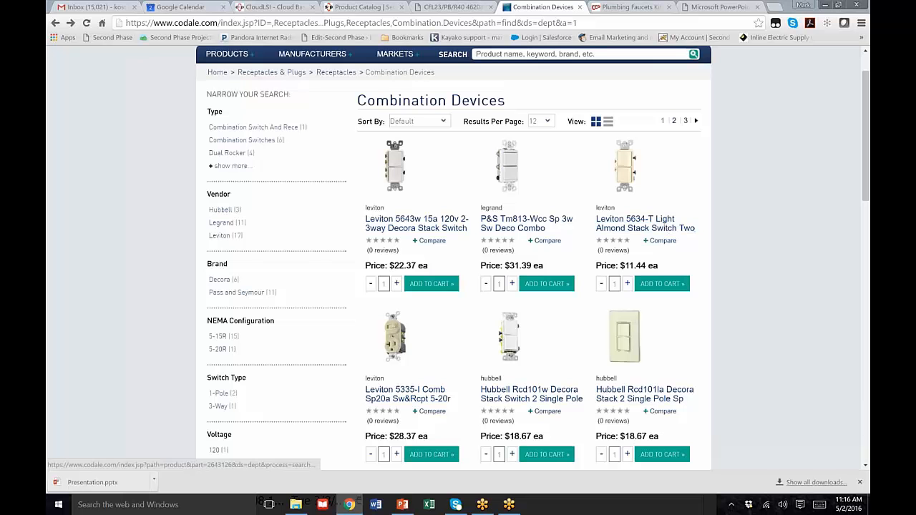
pyautogui.scroll(-3, 320, 290)
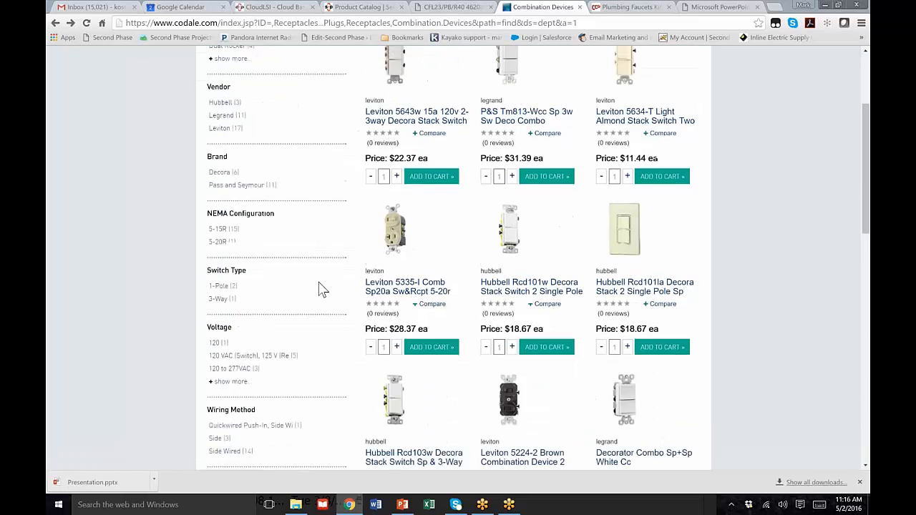
pyautogui.scroll(-4, 320, 289)
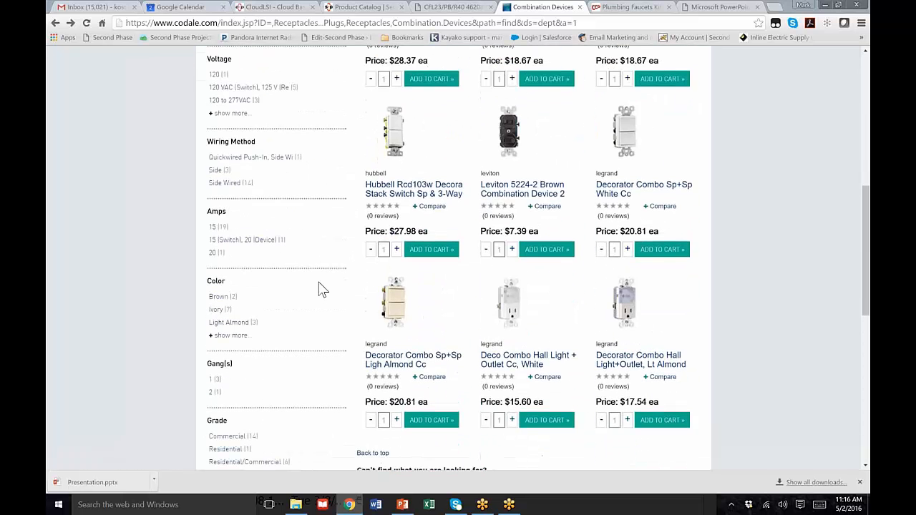
pyautogui.scroll(-2, 320, 289)
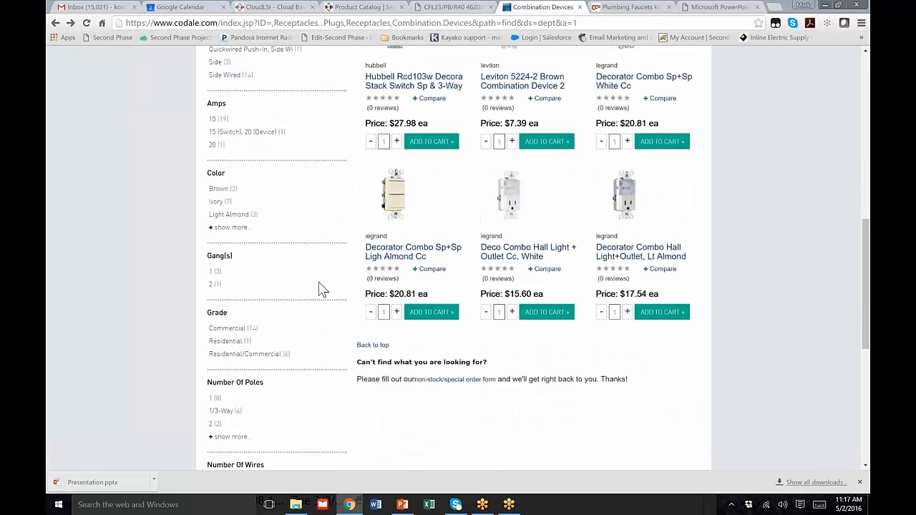
pyautogui.scroll(-4, 320, 289)
pyautogui.scroll(7, 320, 289)
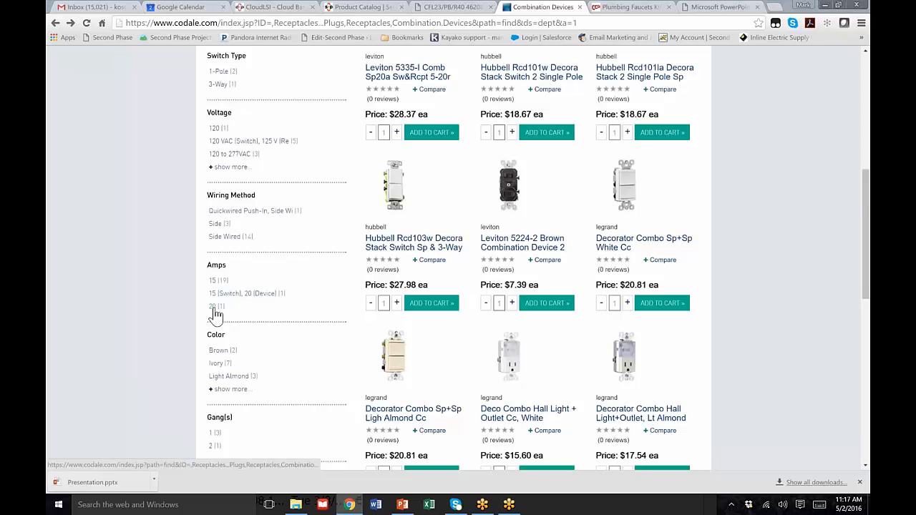
pyautogui.click(215, 307)
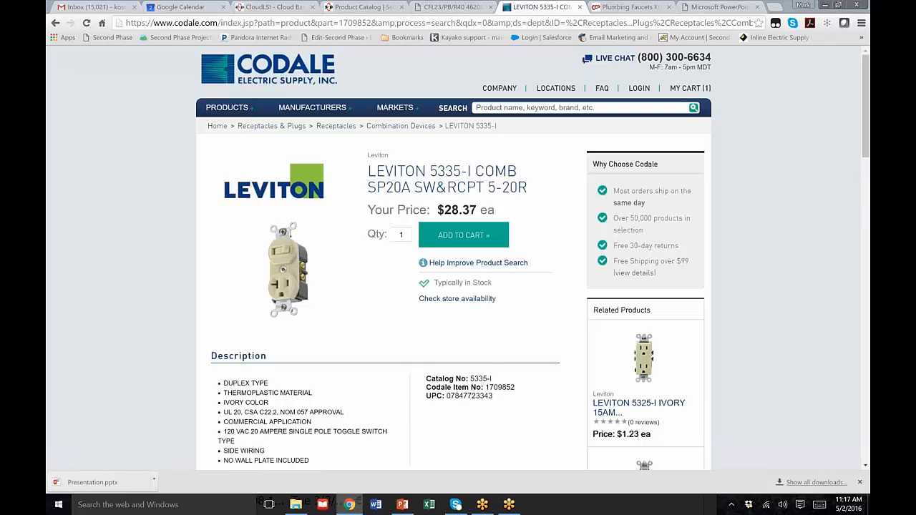
# Examine the Leviton 5335-I product page, including its description, specifications, documents, reviews and related products
pyautogui.scroll(-1, 397, 298)
pyautogui.scroll(-3, 398, 297)
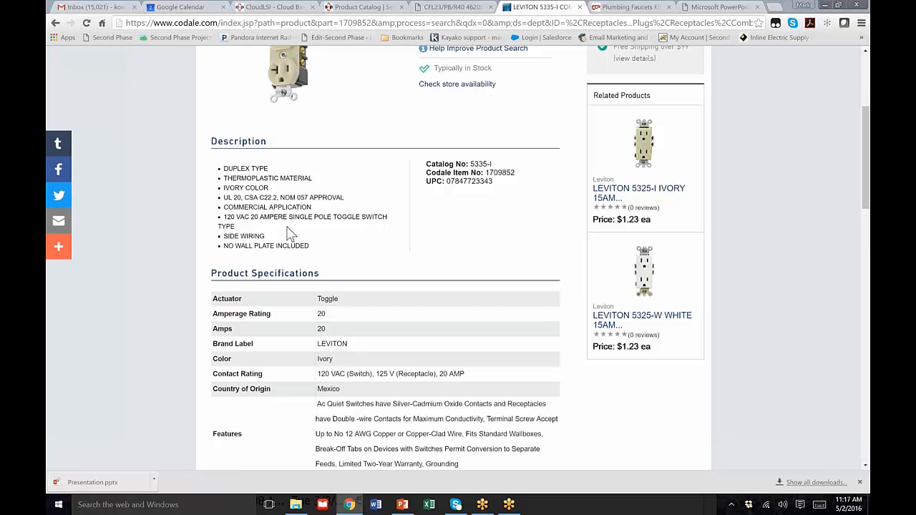
pyautogui.scroll(-2, 321, 299)
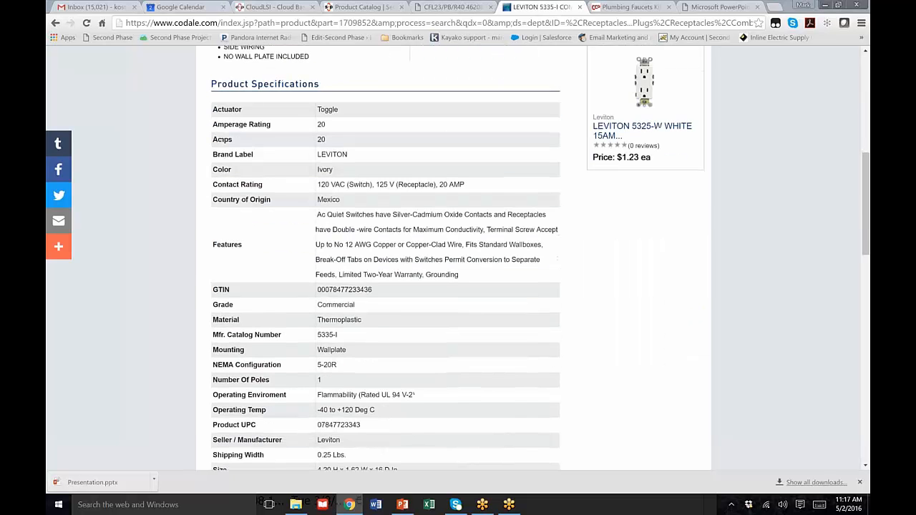
pyautogui.scroll(-5, 360, 322)
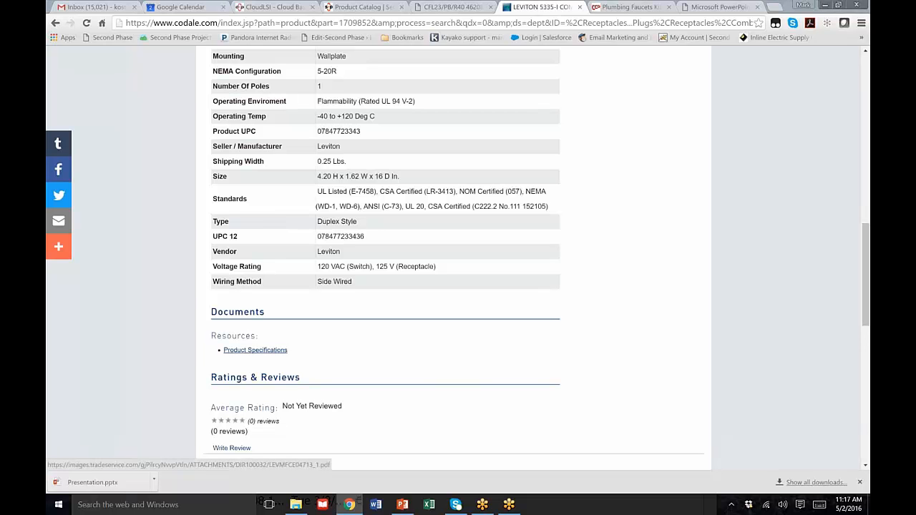
pyautogui.scroll(-2, 276, 402)
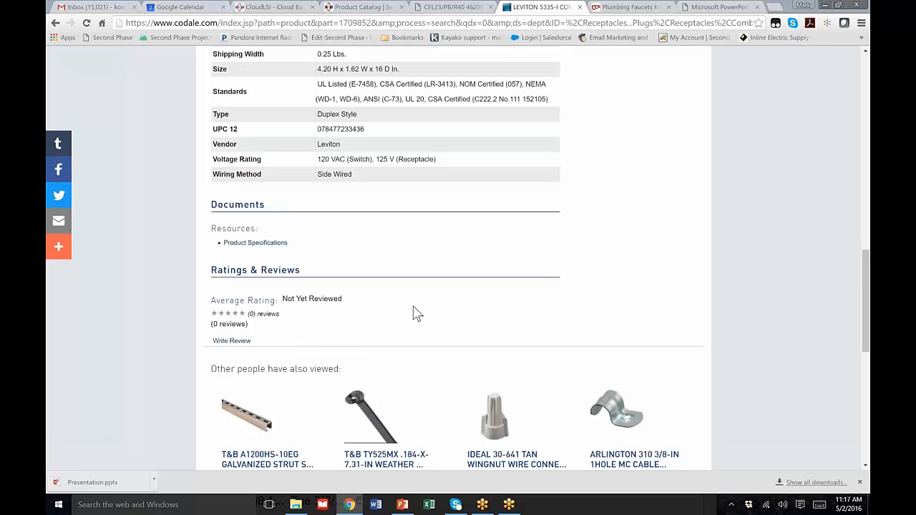
pyautogui.scroll(-3, 416, 313)
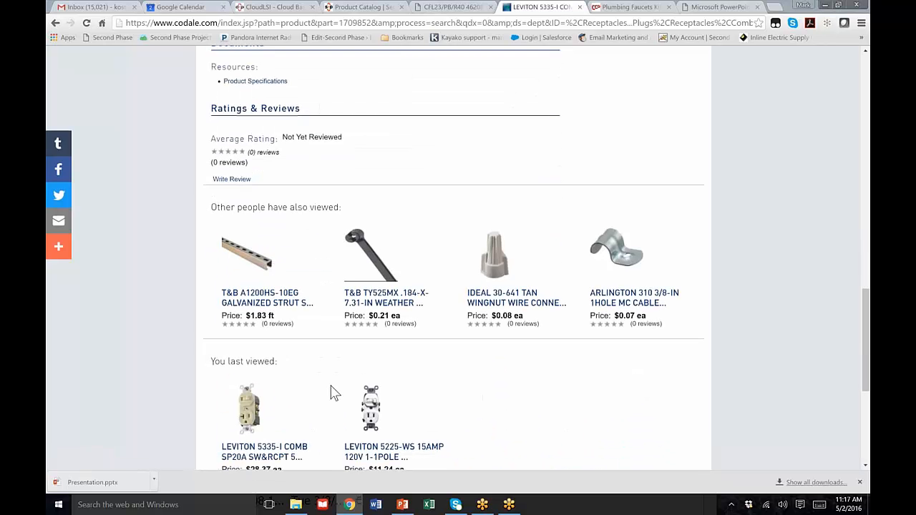
pyautogui.scroll(-1, 331, 392)
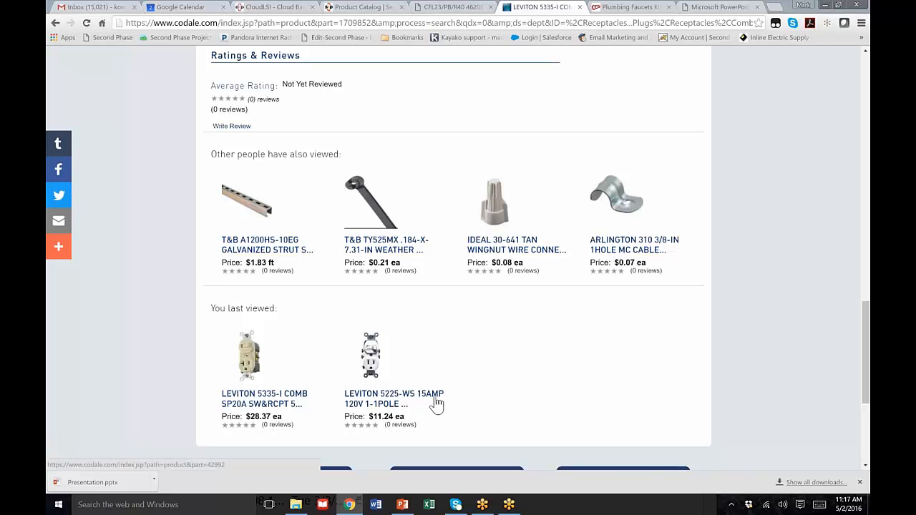
pyautogui.scroll(7, 434, 399)
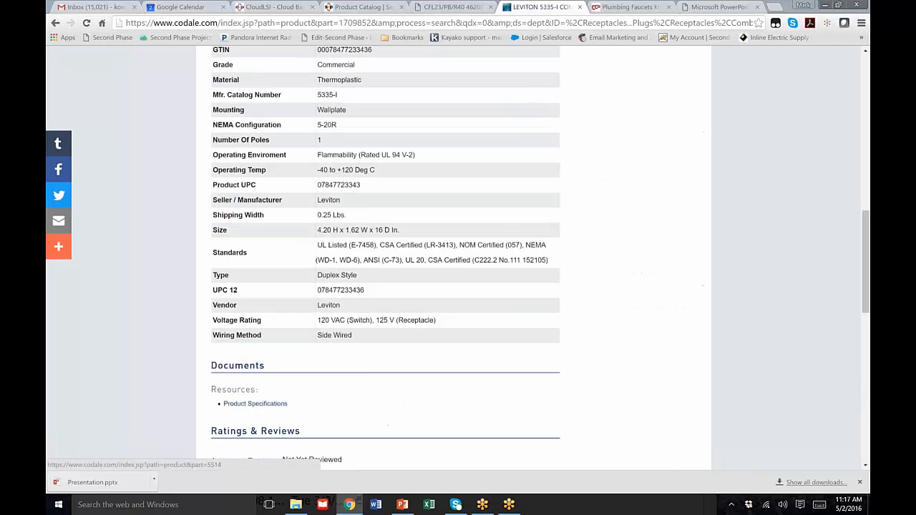
pyautogui.scroll(10, 434, 395)
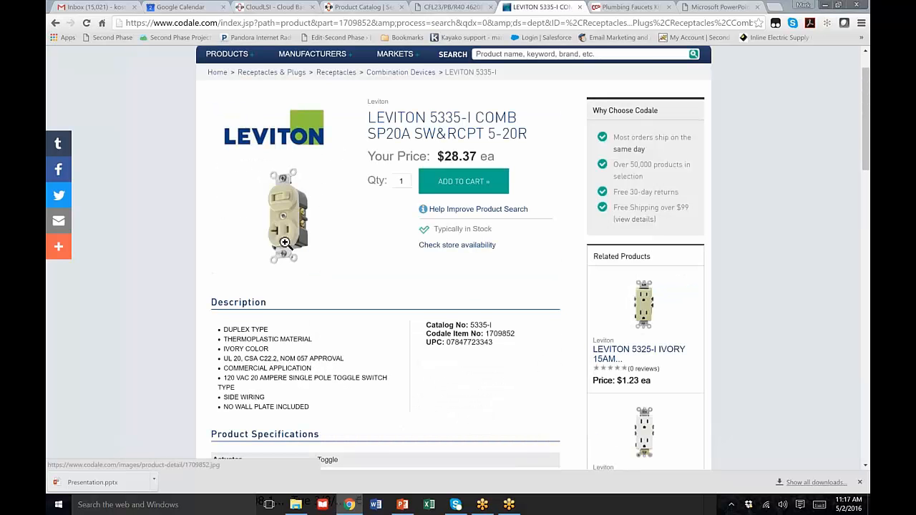
pyautogui.scroll(-4, 607, 280)
pyautogui.scroll(4, 521, 241)
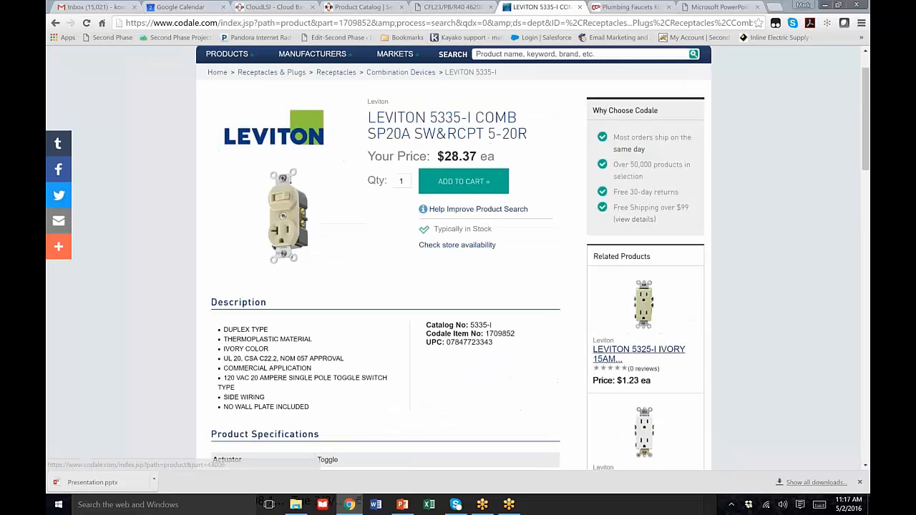
pyautogui.scroll(1, 520, 241)
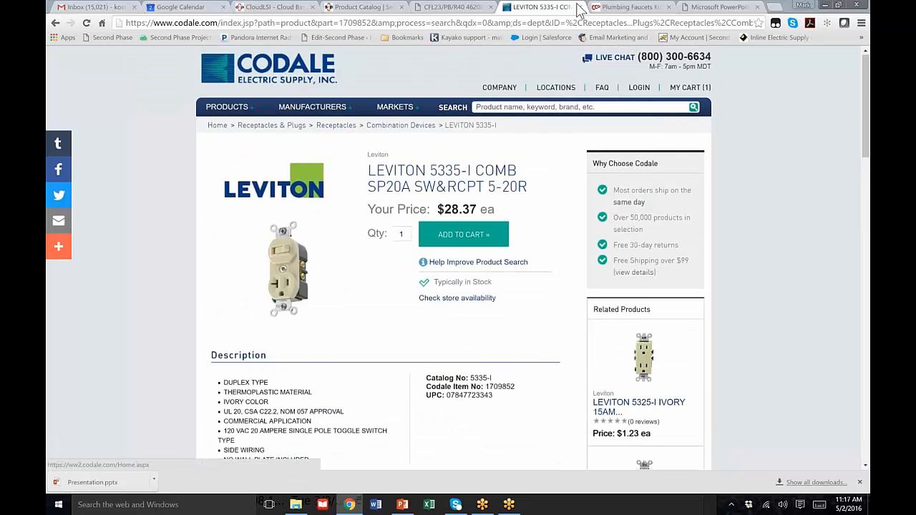
# Switch to the CC Distributors site and filter the single handle kitchen faucets by the classic stainless color/finish
pyautogui.click(626, 7)
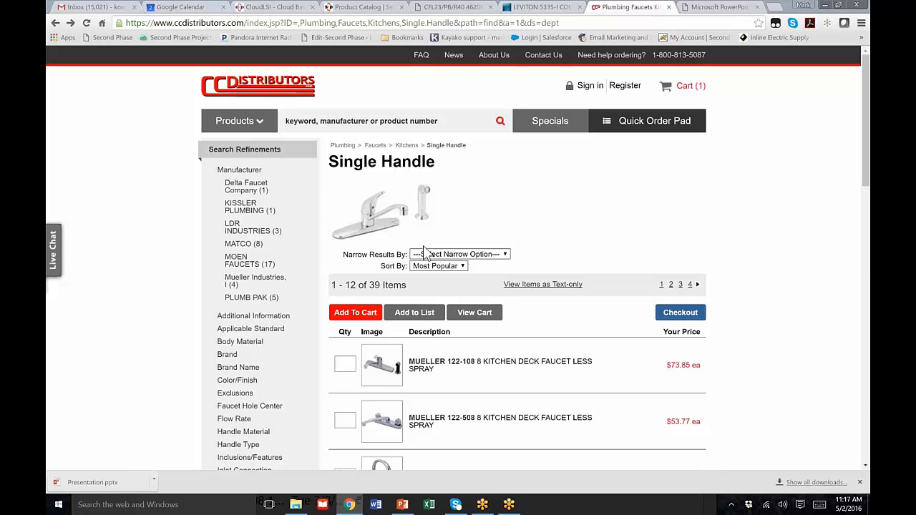
pyautogui.scroll(-3, 237, 327)
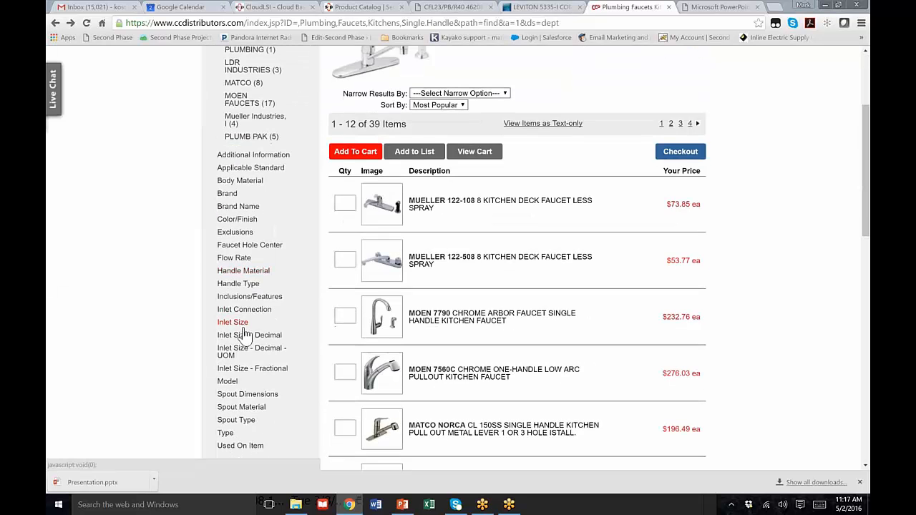
pyautogui.scroll(3, 242, 329)
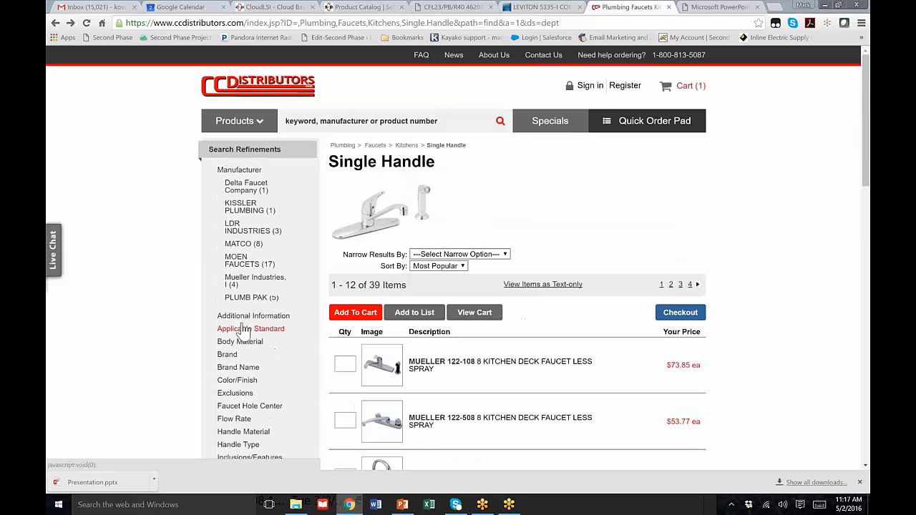
pyautogui.click(236, 381)
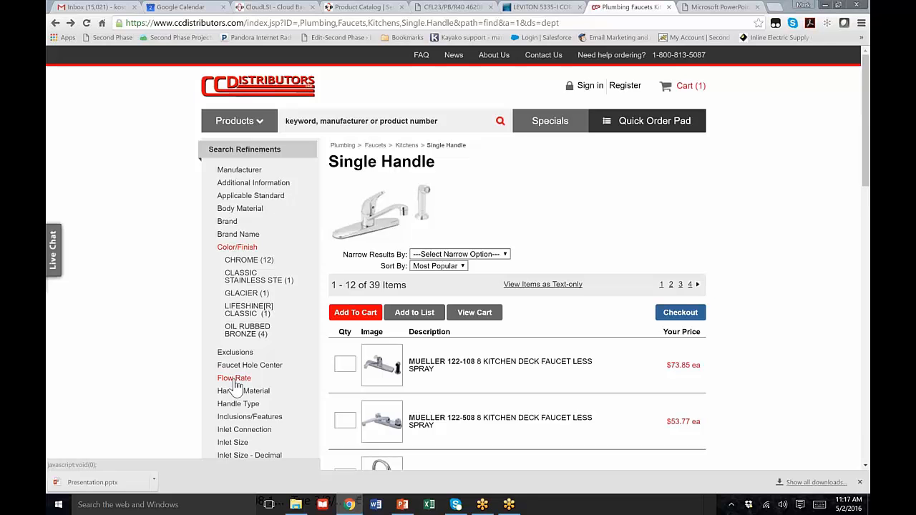
pyautogui.click(254, 286)
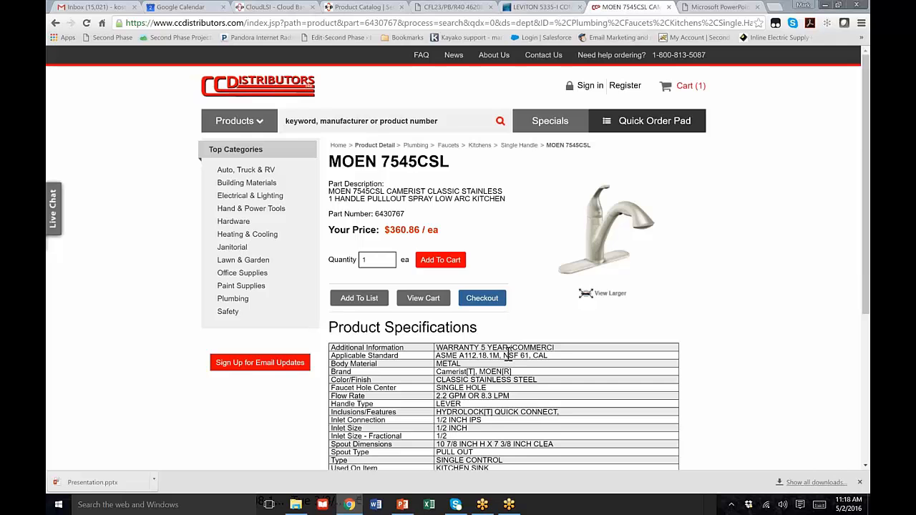
# Examine the product specifications of the MOEN 7545CSL kitchen faucet
pyautogui.scroll(-3, 521, 329)
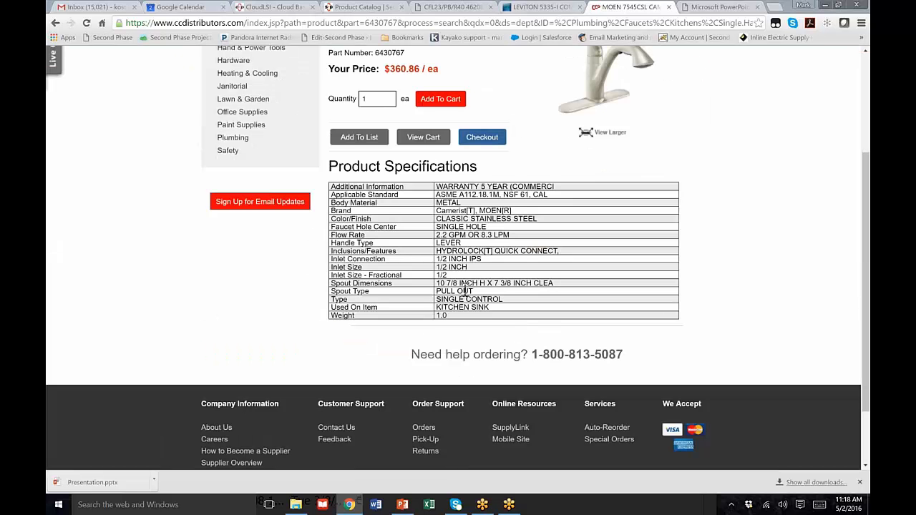
pyautogui.scroll(3, 457, 287)
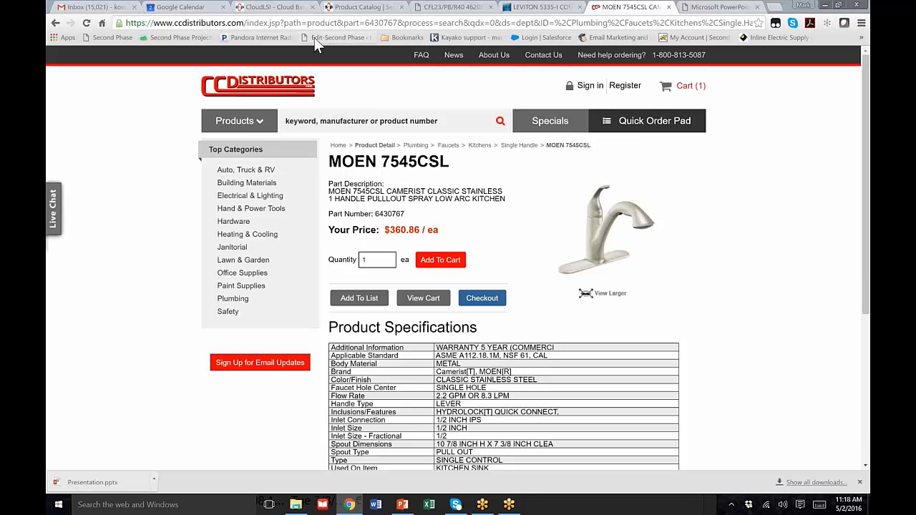
# Switch to the CloudLSI administration site and view its organizations and connectors lists
pyautogui.click(289, 9)
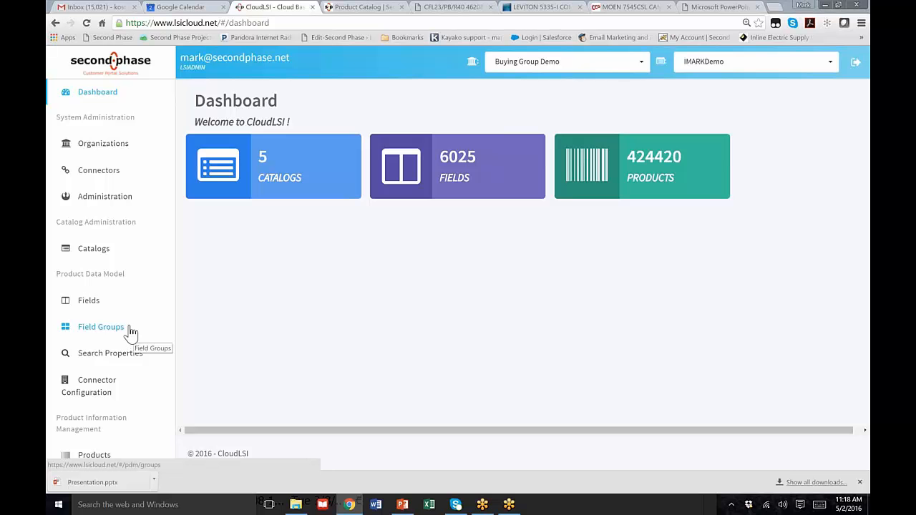
pyautogui.click(103, 143)
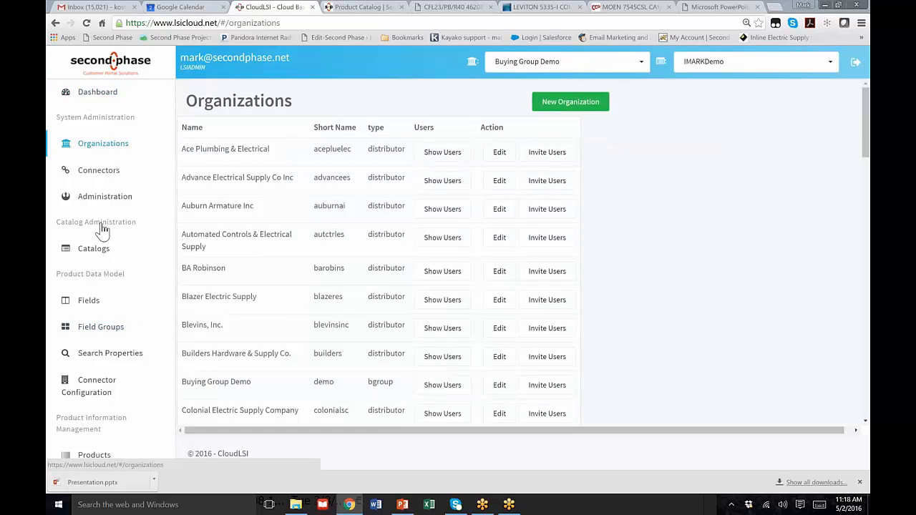
pyautogui.click(99, 174)
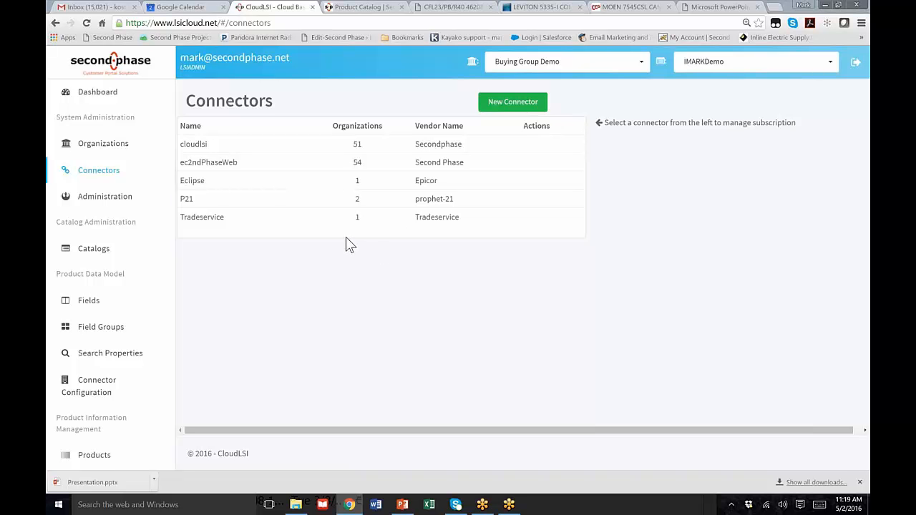
pyautogui.click(176, 215)
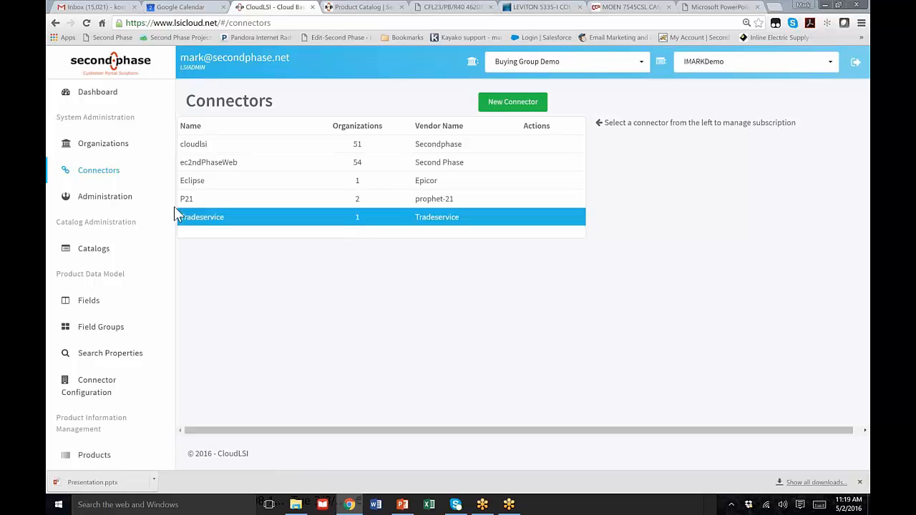
# Open the standard fields of the product data model and examine the full field list
pyautogui.click(100, 251)
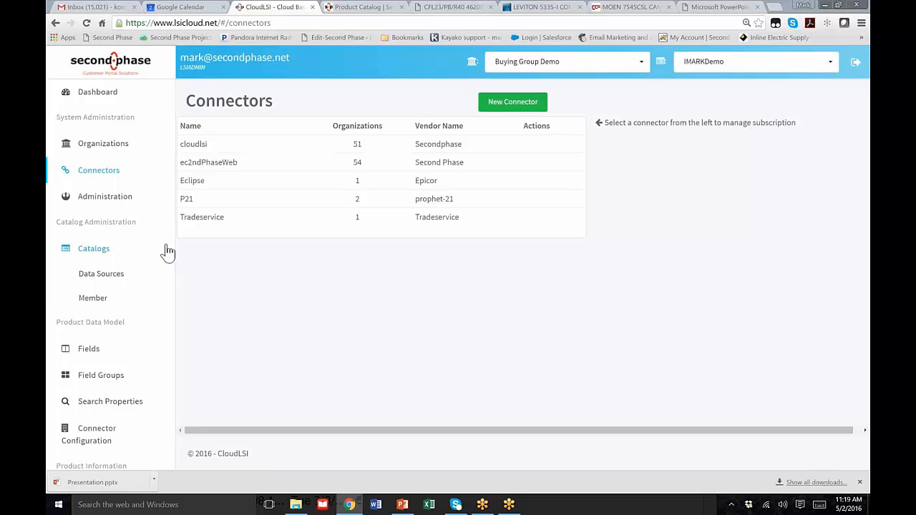
pyautogui.click(86, 351)
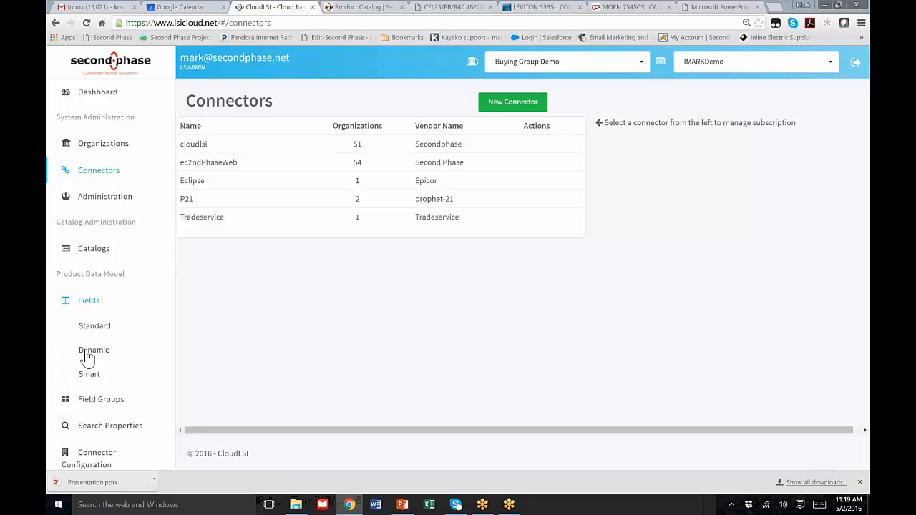
pyautogui.click(94, 330)
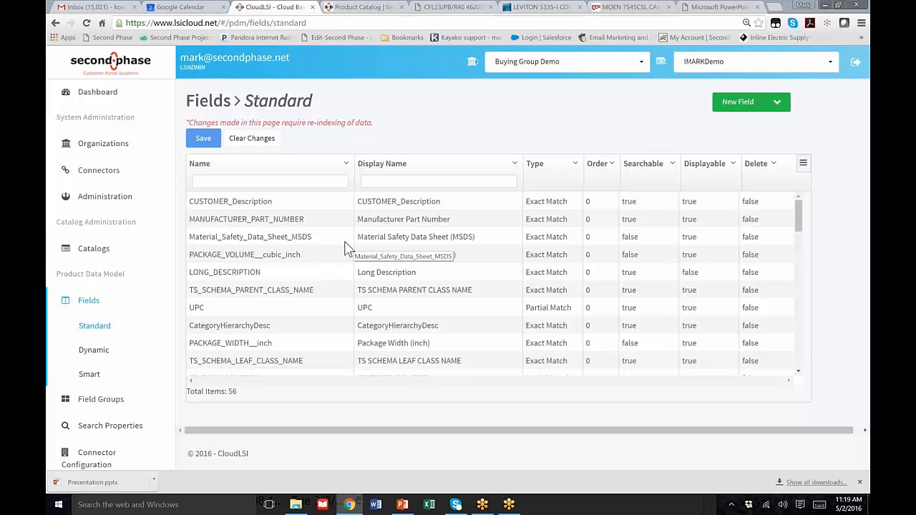
pyautogui.scroll(-4, 344, 247)
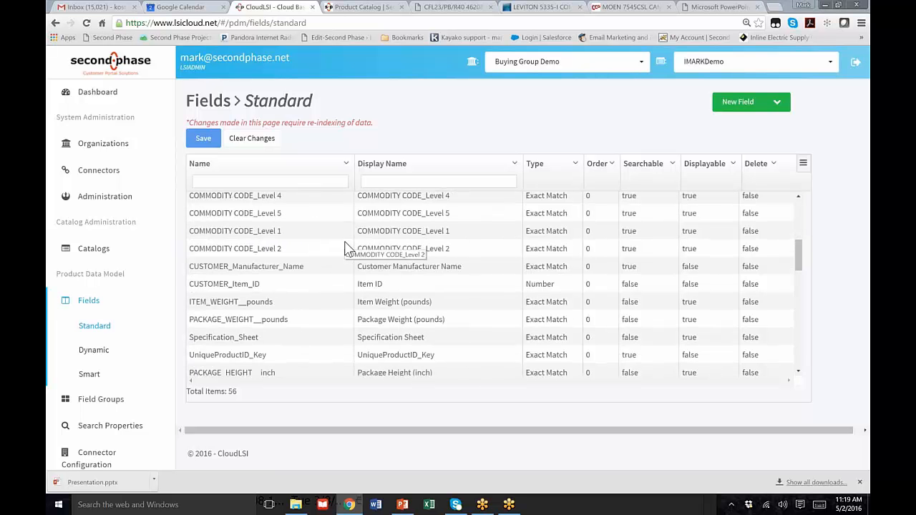
pyautogui.scroll(-8, 344, 247)
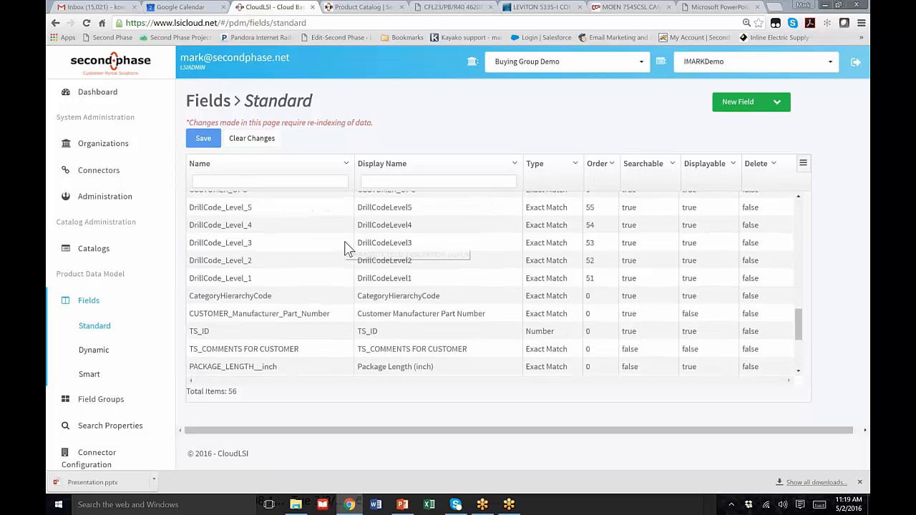
pyautogui.scroll(-1, 344, 248)
pyautogui.scroll(1, 344, 248)
pyautogui.scroll(-3, 344, 247)
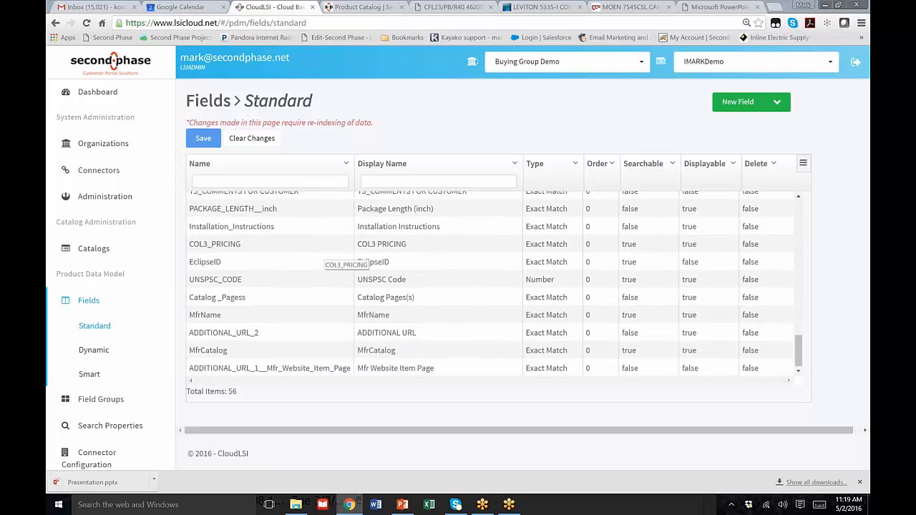
pyautogui.scroll(6, 344, 248)
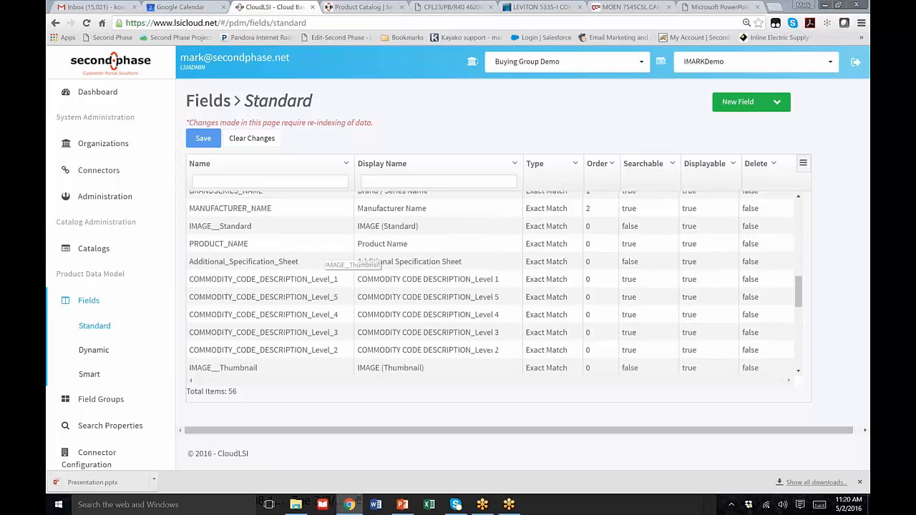
pyautogui.scroll(5, 323, 259)
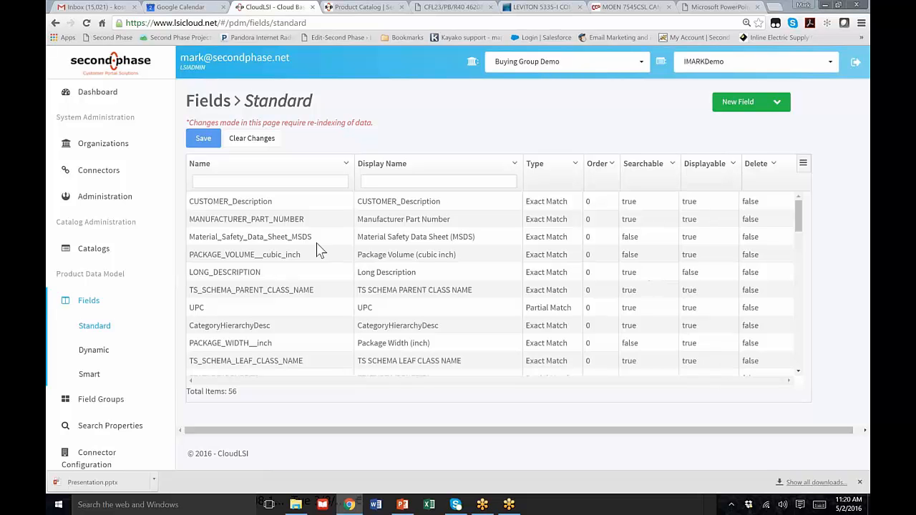
# Switch to the Halco product page and enter "lam" in the site search to bring up suggestions
pyautogui.click(459, 14)
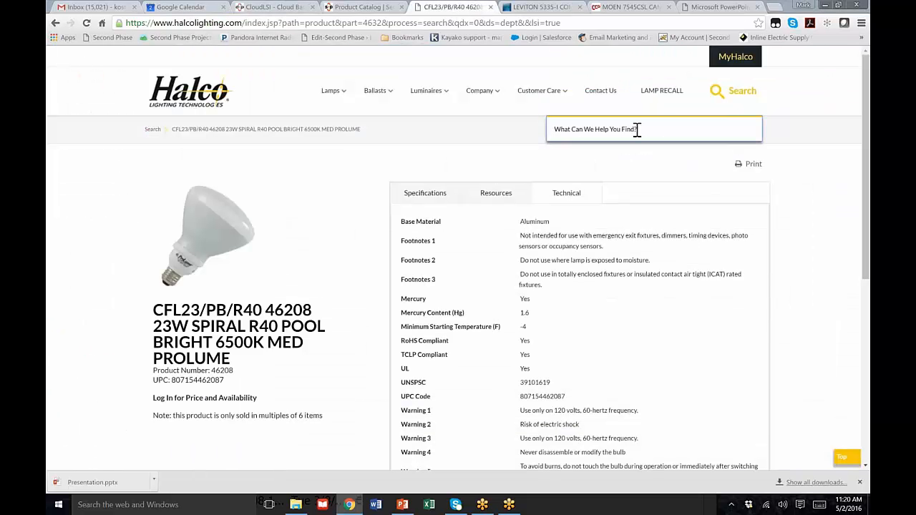
pyautogui.write('lam')
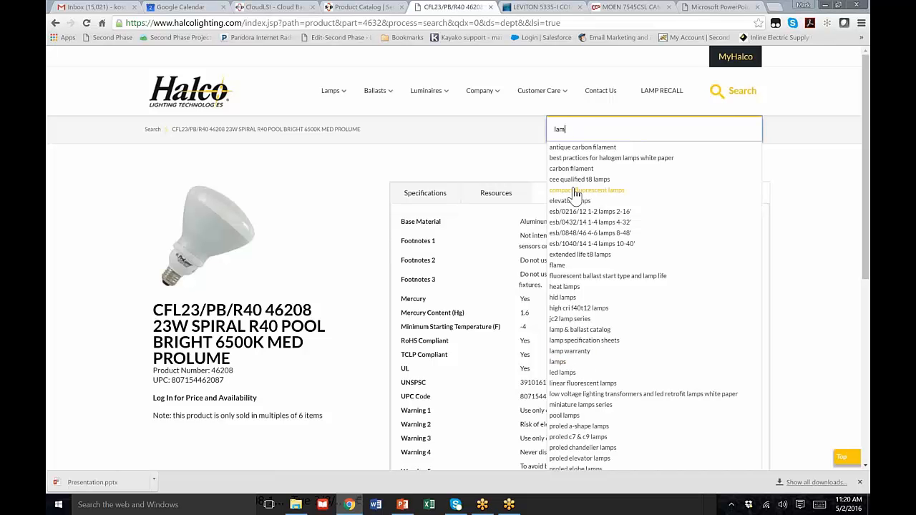
# Return to CloudLSI and examine the dynamic fields contained in *_att
pyautogui.click(274, 9)
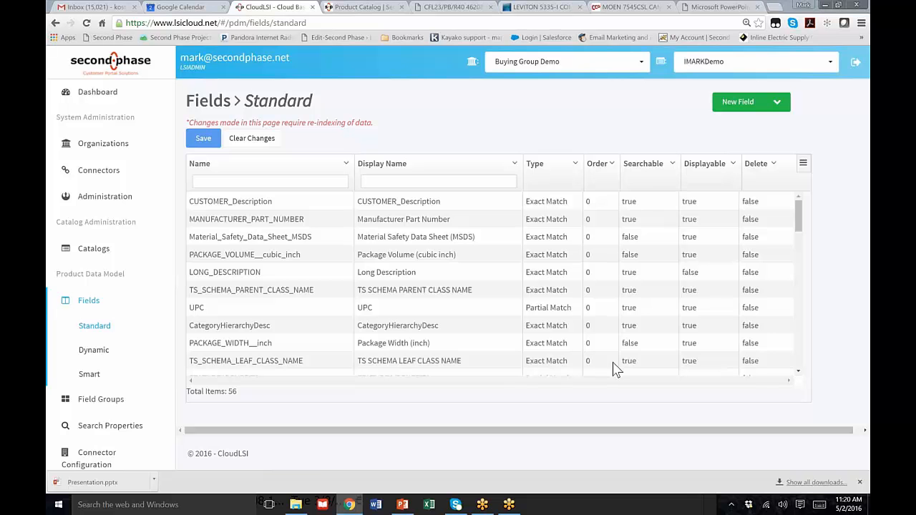
pyautogui.click(83, 352)
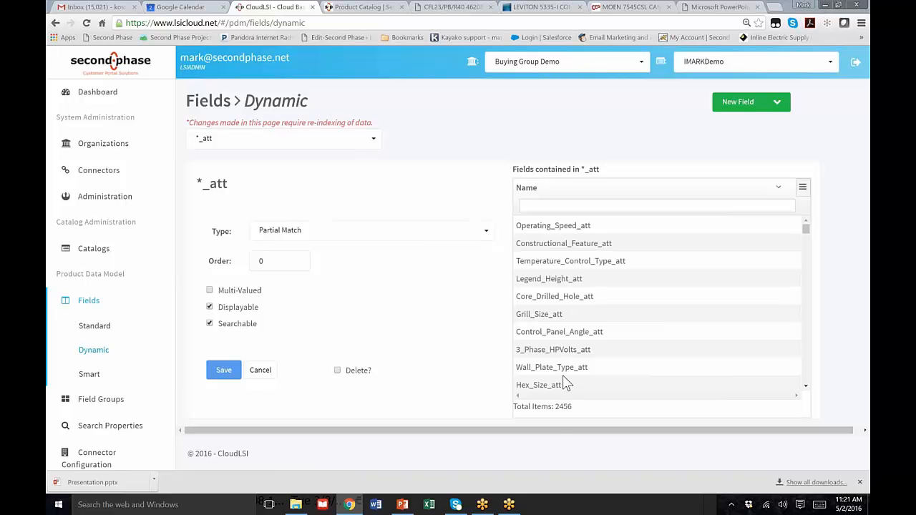
pyautogui.scroll(-3, 568, 363)
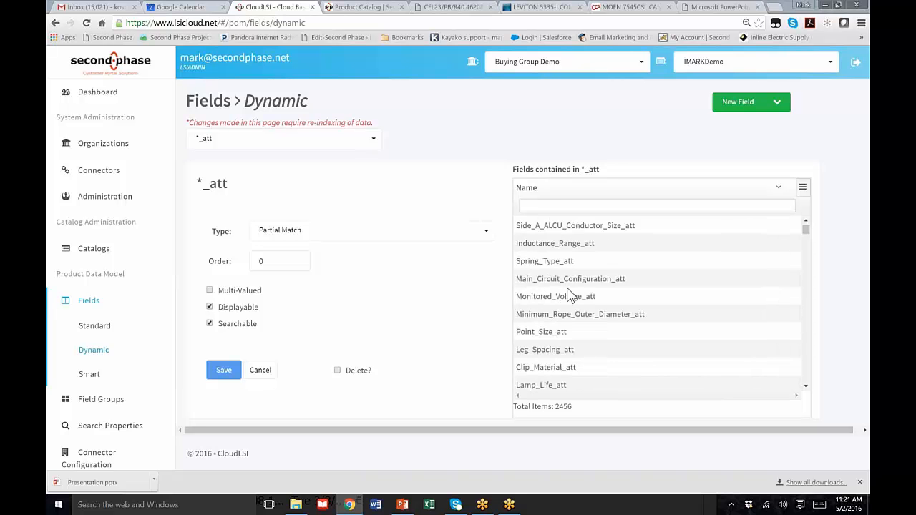
pyautogui.scroll(-3, 570, 297)
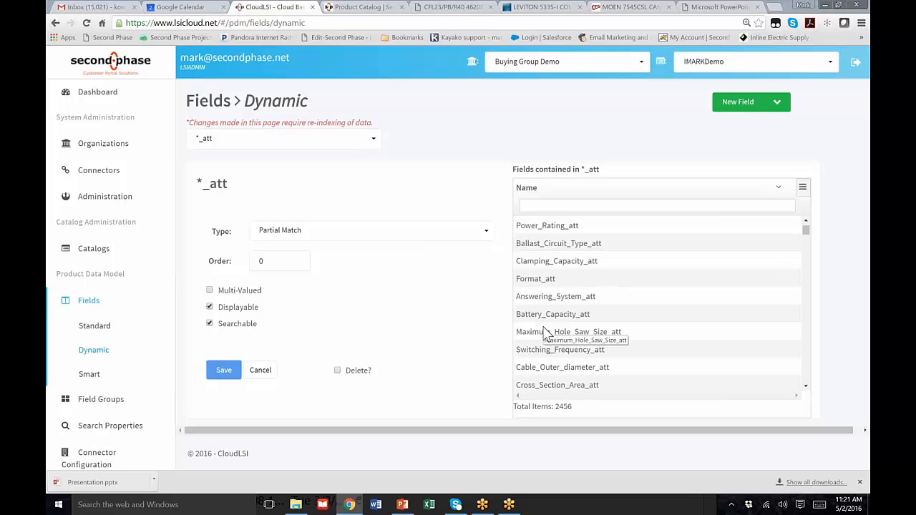
# Open the smart fields and show which commodity code description fields make up Smart_Commodity
pyautogui.click(89, 374)
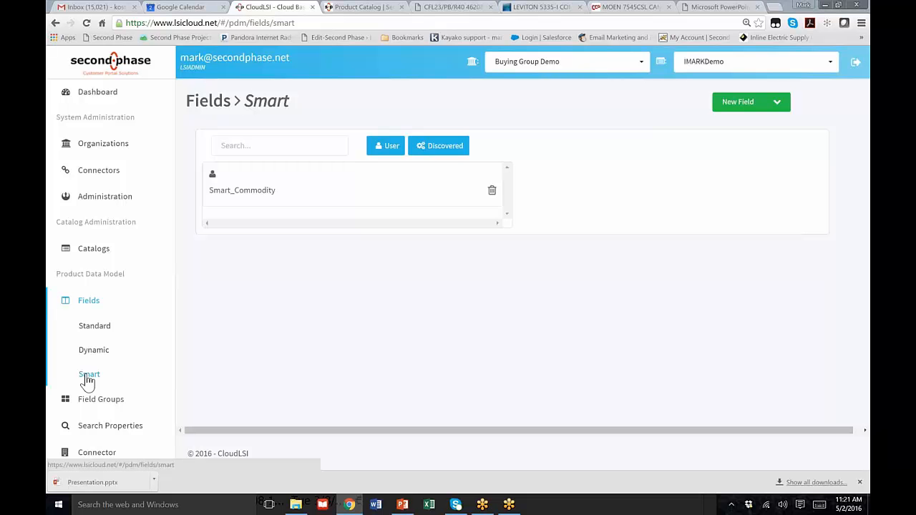
pyautogui.click(230, 201)
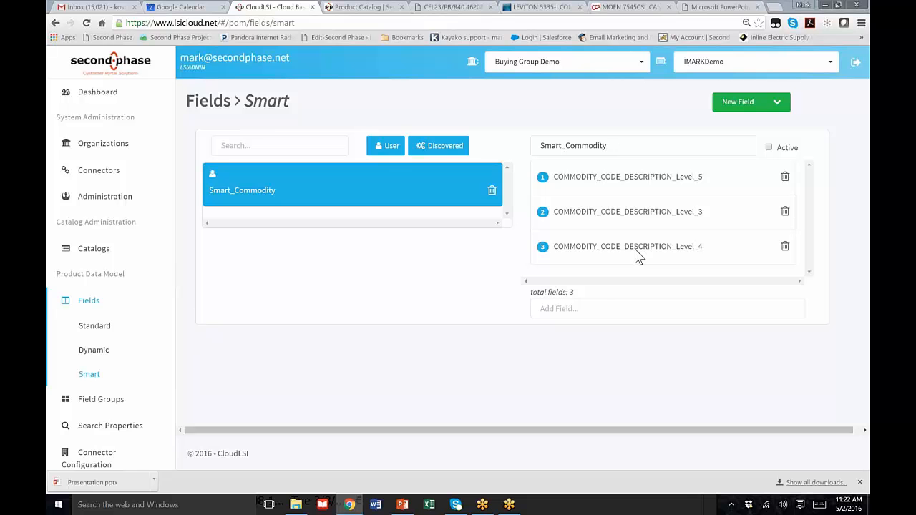
pyautogui.moveTo(639, 257); pyautogui.dragTo(592, 241)
# Open the field groups to view the fields contained in the tab2 group
pyautogui.scroll(-2, 113, 395)
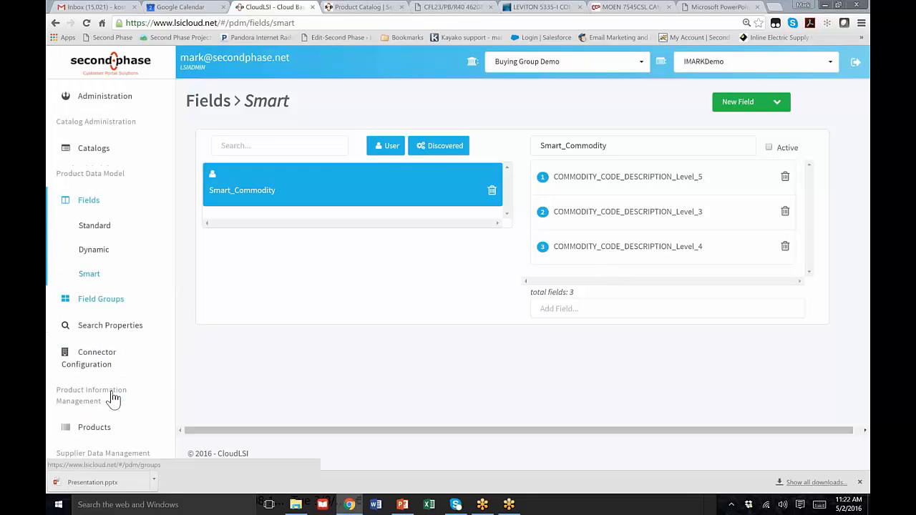
pyautogui.click(101, 279)
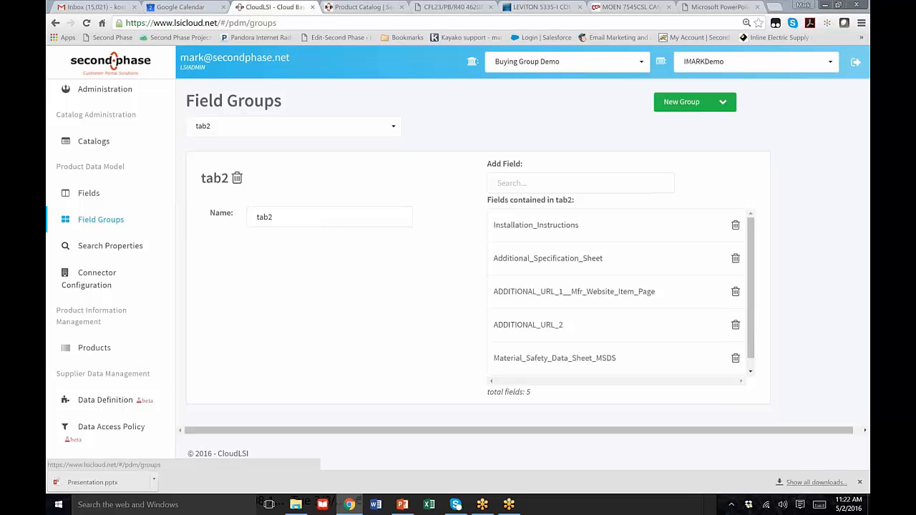
# Switch to the Second Phase demo catalog and open the AC Drives category under Industrial & Motor Controls
pyautogui.click(381, 7)
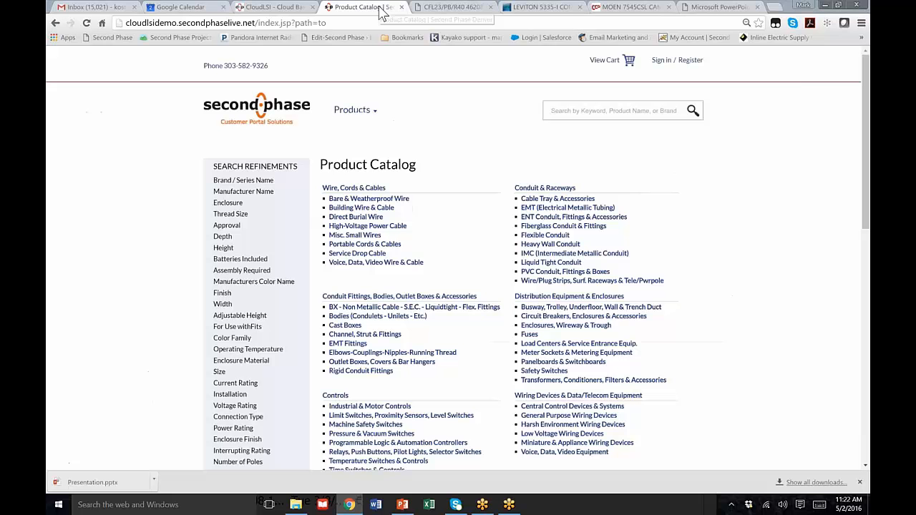
pyautogui.click(401, 408)
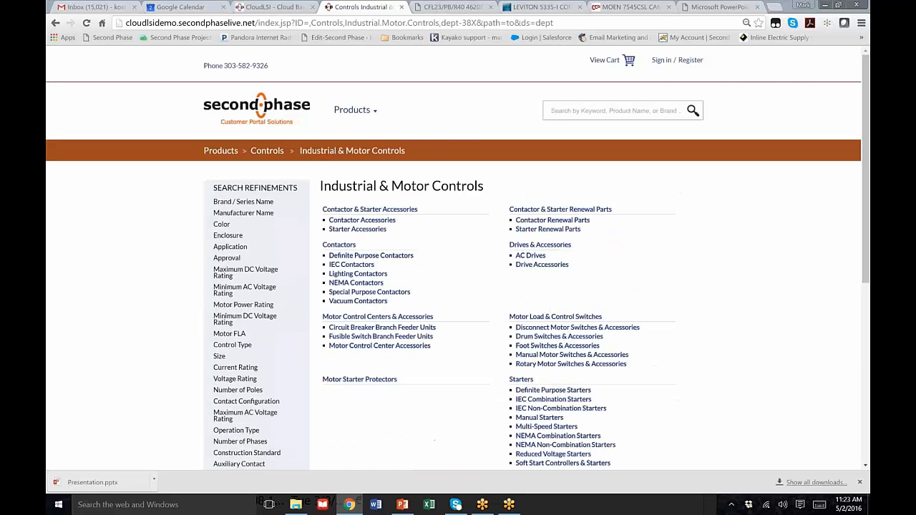
pyautogui.click(533, 255)
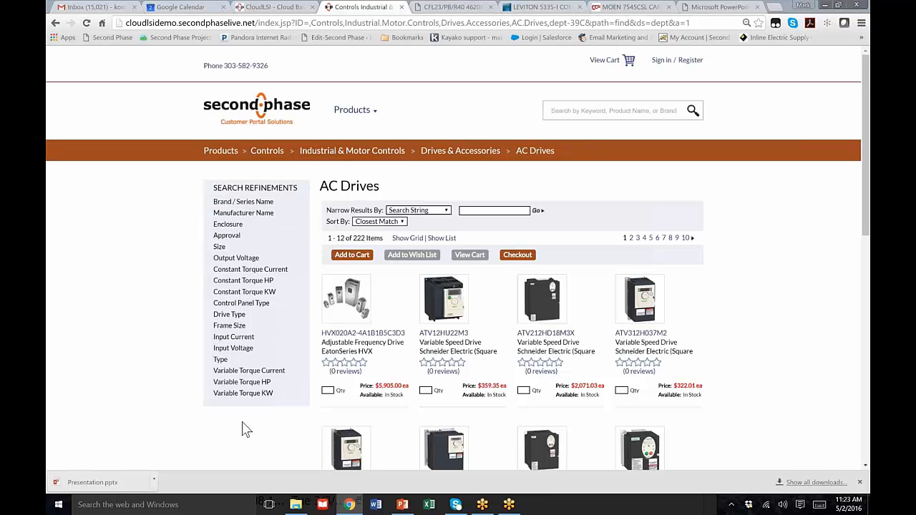
# Look through the Output Voltage, Brand / Series Name and Manufacturer Name search refinements for the AC Drives
pyautogui.click(252, 259)
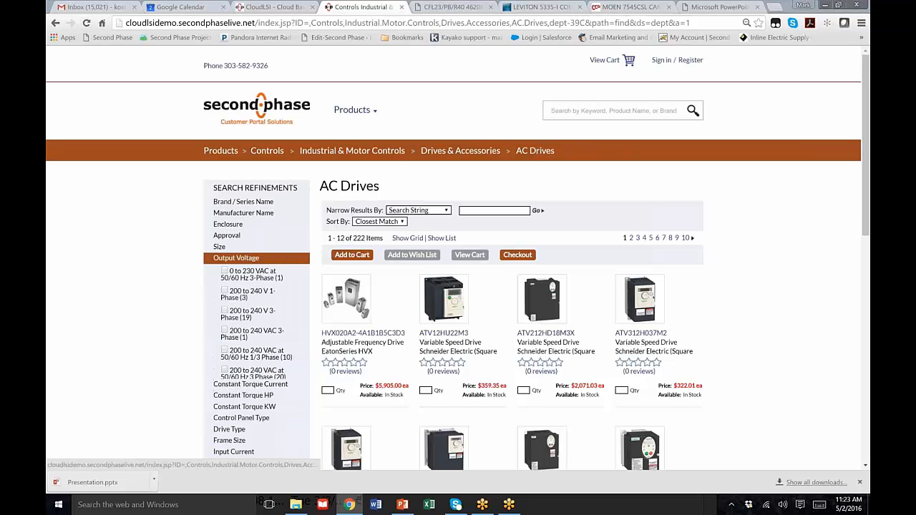
pyautogui.click(254, 259)
pyautogui.click(250, 203)
pyautogui.click(251, 206)
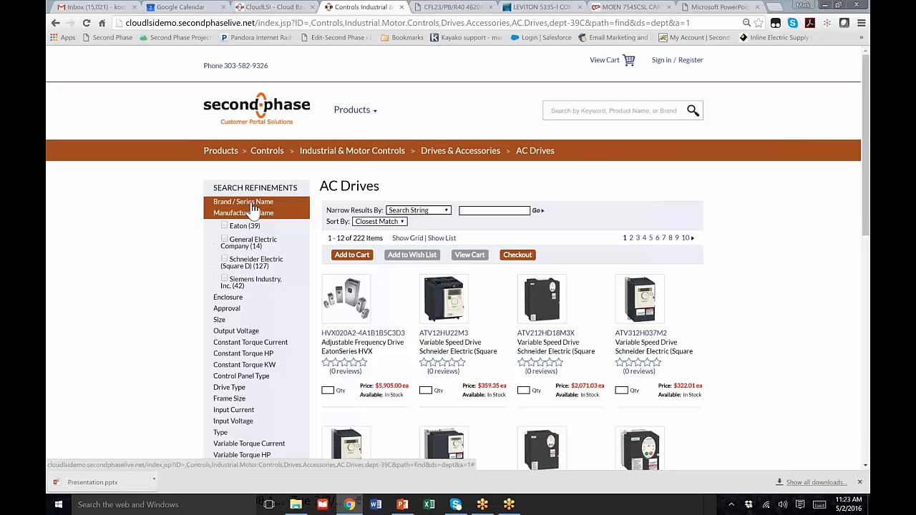
# Open the product page of the ATV312H037M2 Variable Speed Drive and show its resources
pyautogui.click(252, 206)
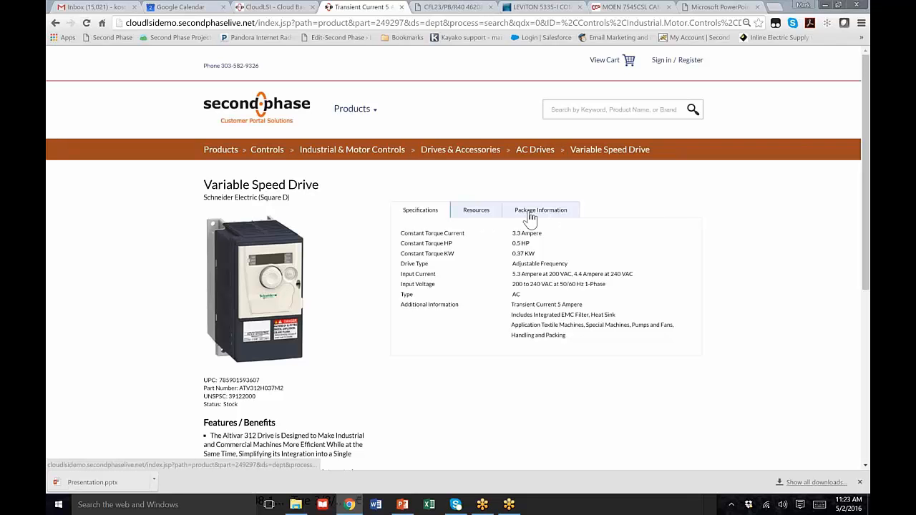
pyautogui.click(481, 217)
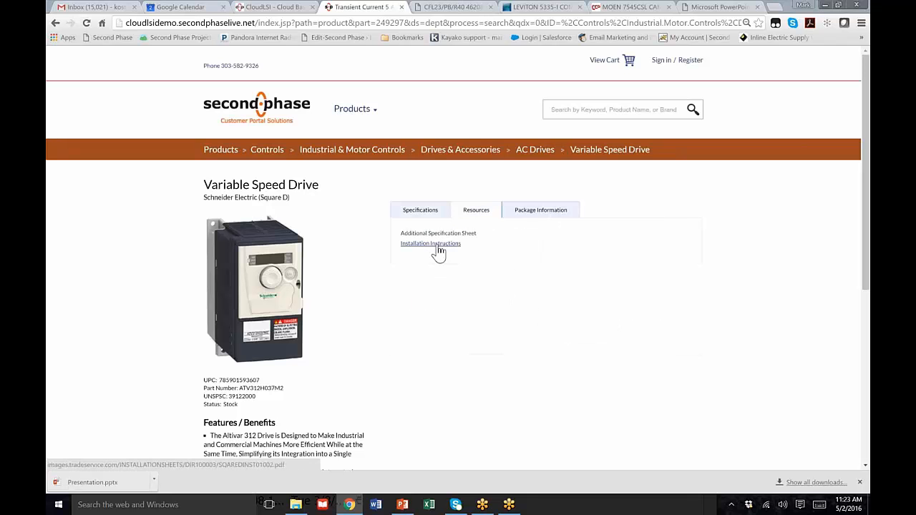
# Return to the CloudLSI field groups, review the tab2 fields and show the tab1 group
pyautogui.click(279, 10)
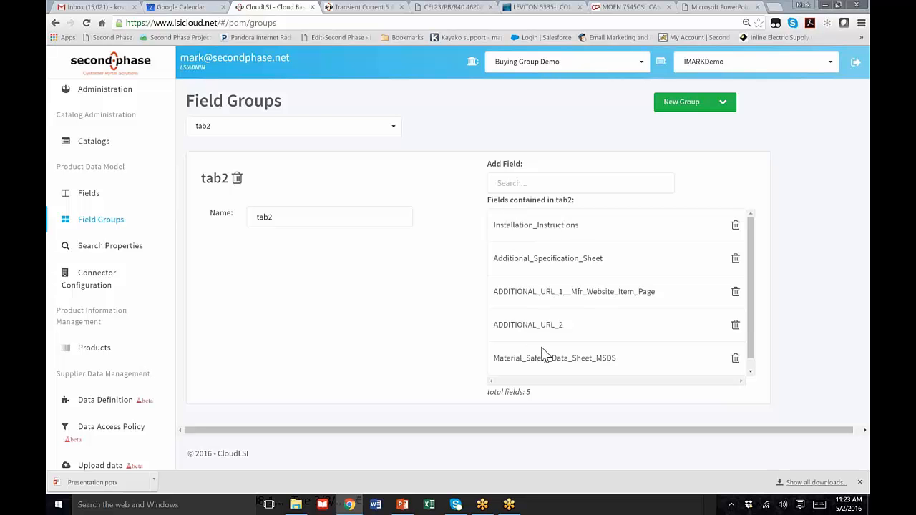
pyautogui.scroll(-1, 542, 355)
pyautogui.scroll(1, 587, 275)
pyautogui.click(394, 135)
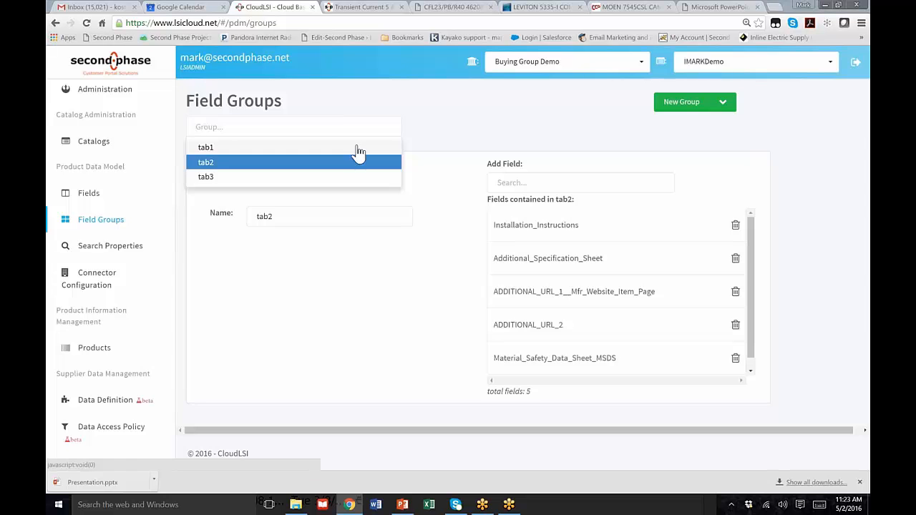
pyautogui.click(357, 148)
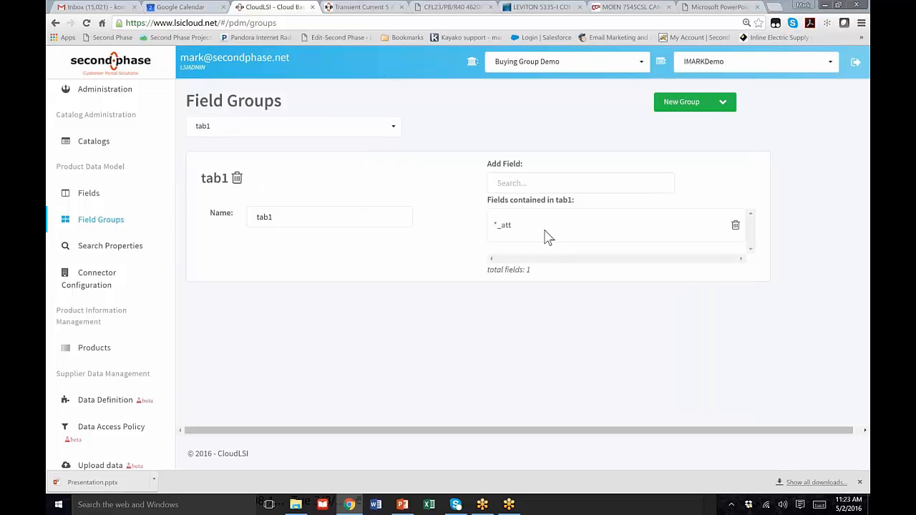
# Show the Variable Speed Drive's specifications in the demo catalog and return to the tab1 field group in CloudLSI
pyautogui.click(360, 8)
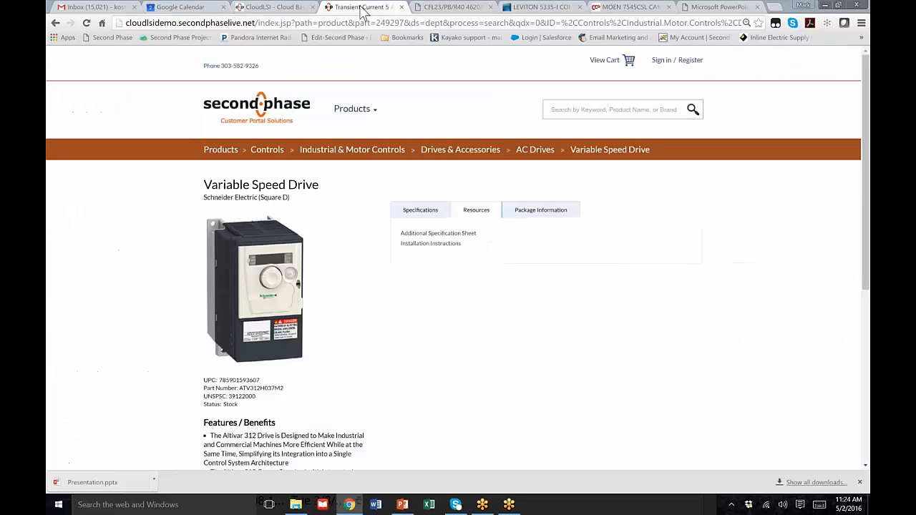
pyautogui.click(408, 209)
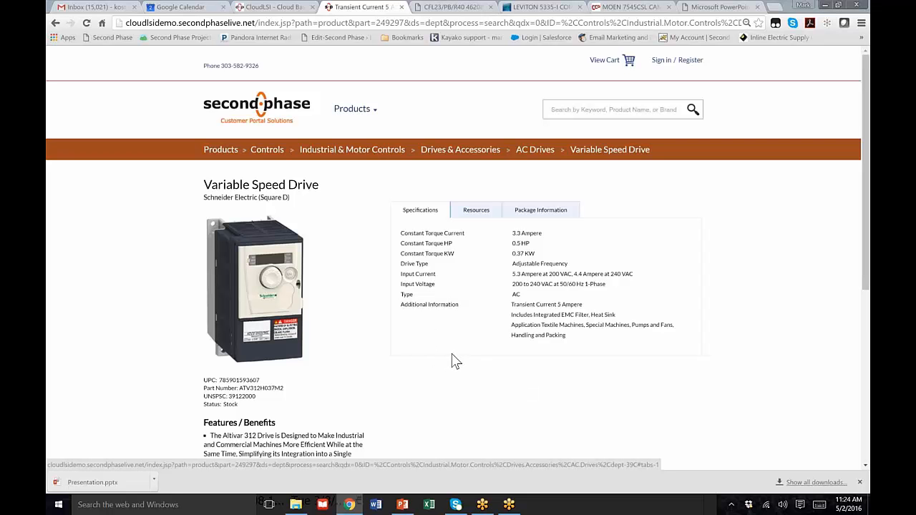
pyautogui.click(286, 9)
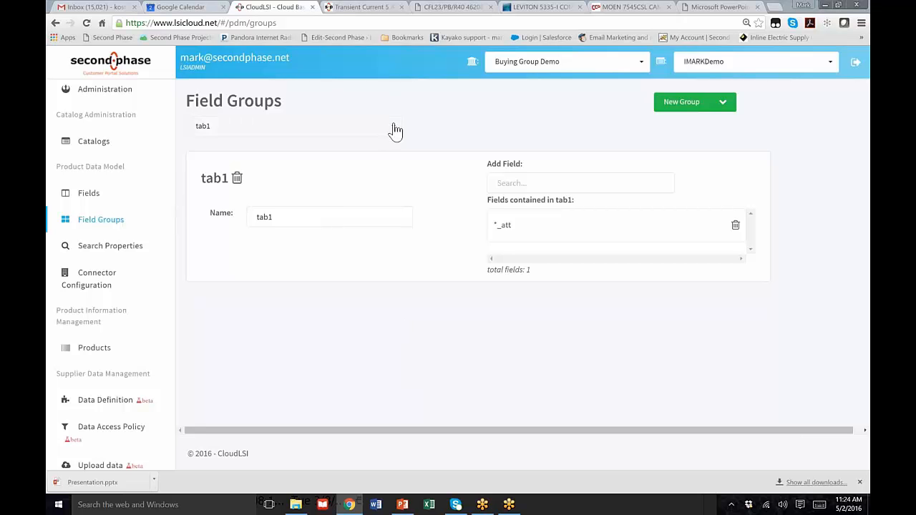
# Open CloudLSI's Search Properties and show the list of refinements and facets
pyautogui.scroll(-2, 159, 322)
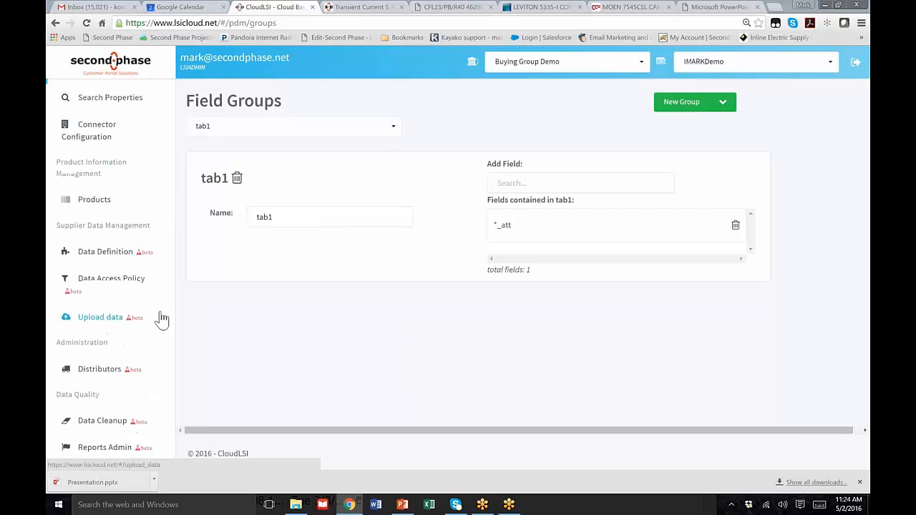
pyautogui.scroll(1, 162, 320)
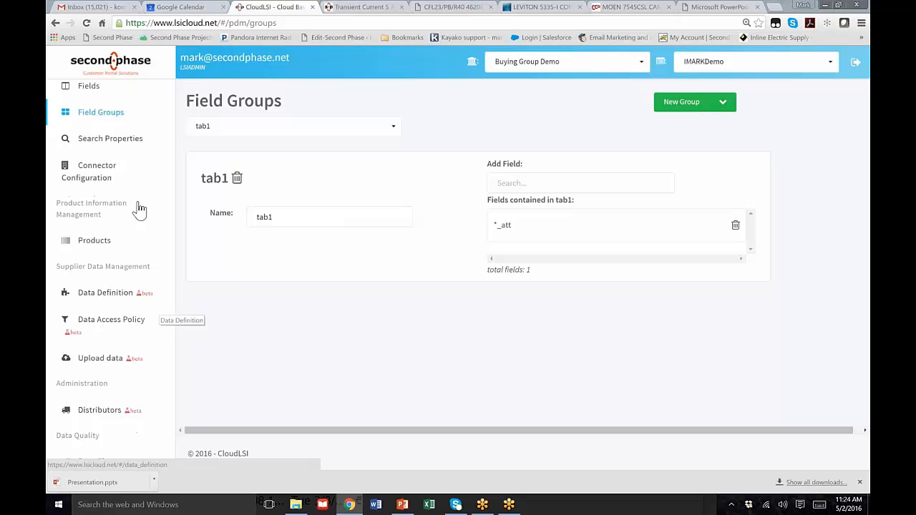
pyautogui.click(123, 142)
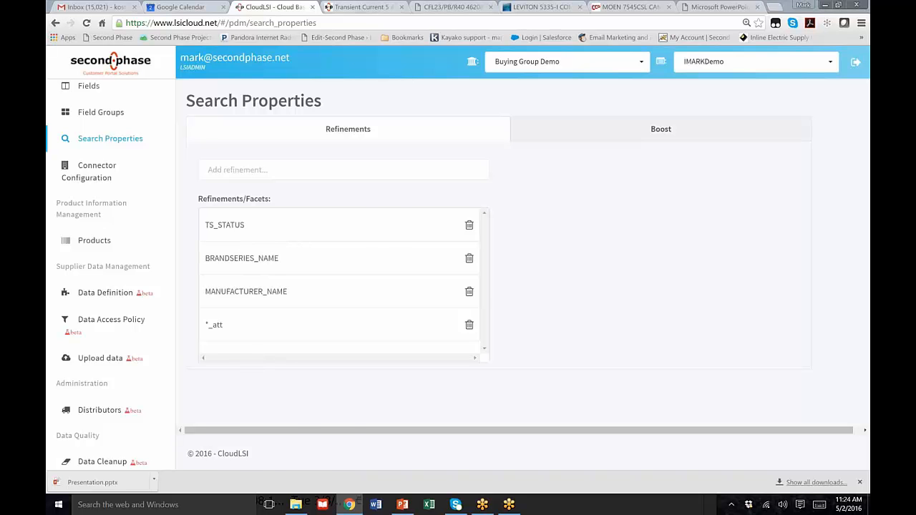
# Show the AC Drives search refinements in the demo catalog and compare them with the refinements list in CloudLSI
pyautogui.click(354, 8)
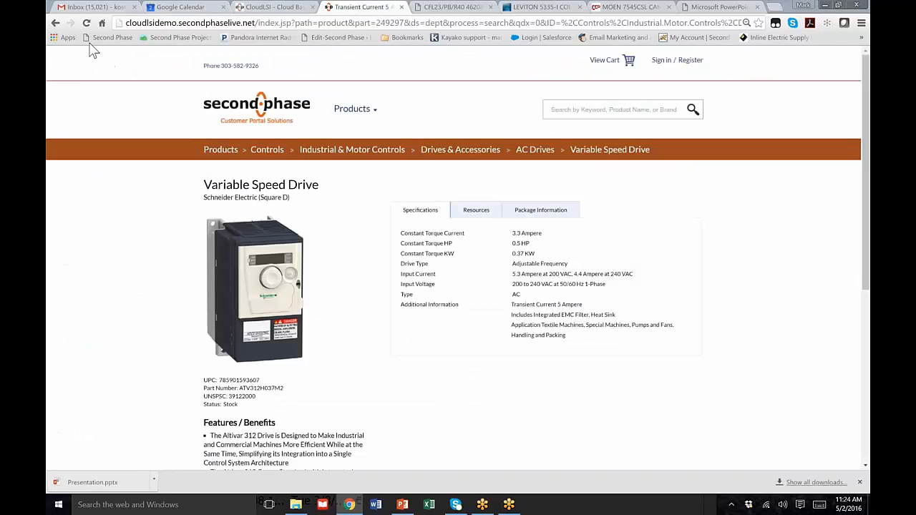
pyautogui.click(55, 23)
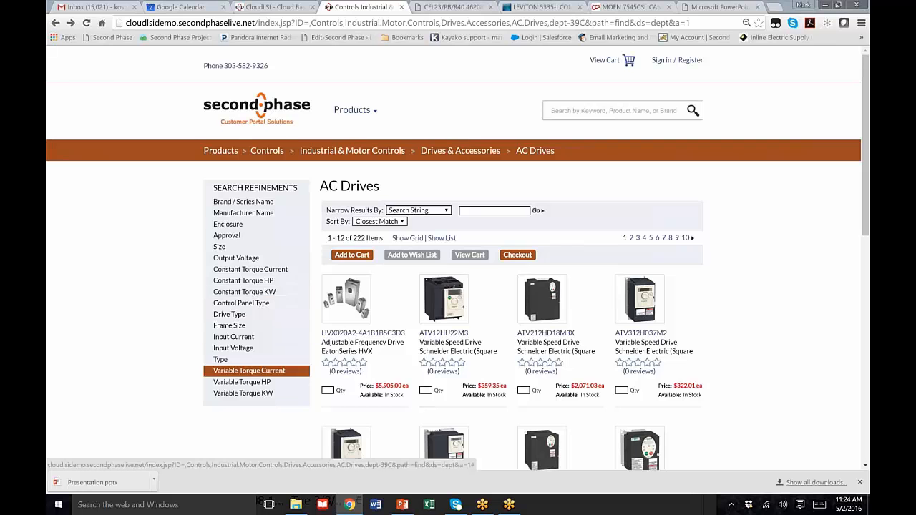
pyautogui.click(290, 9)
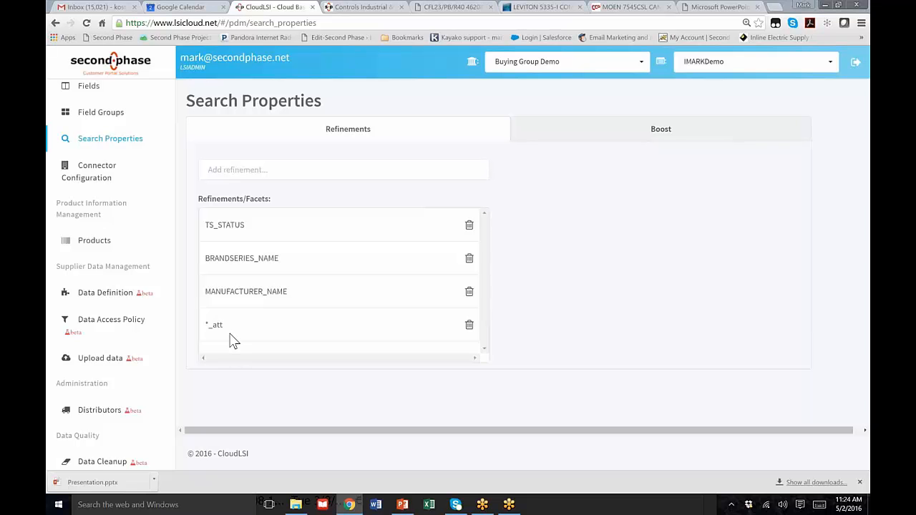
# Review the search boost settings for MANUFACTURER_NAME, with its GE and 3M values, and for PRODUCT_NAME
pyautogui.click(661, 131)
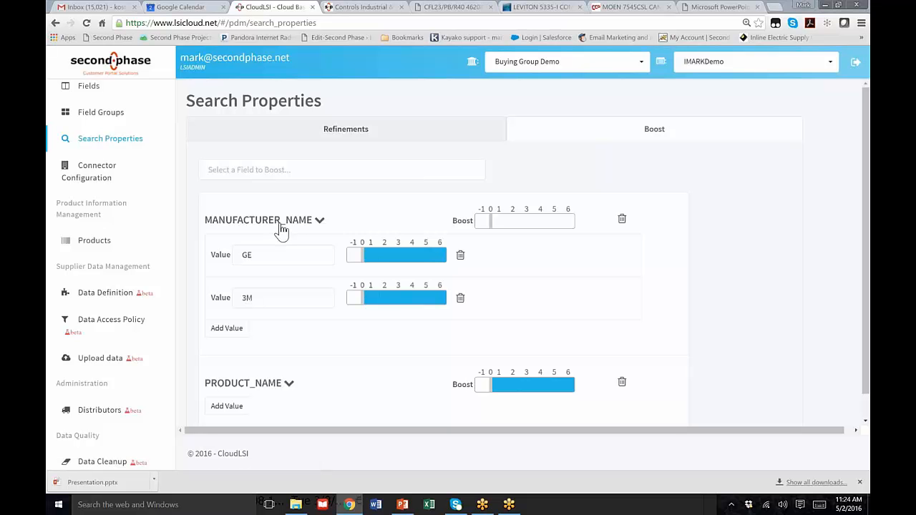
pyautogui.moveTo(267, 256); pyautogui.dragTo(241, 257)
pyautogui.click(265, 300)
pyautogui.scroll(-1, 315, 387)
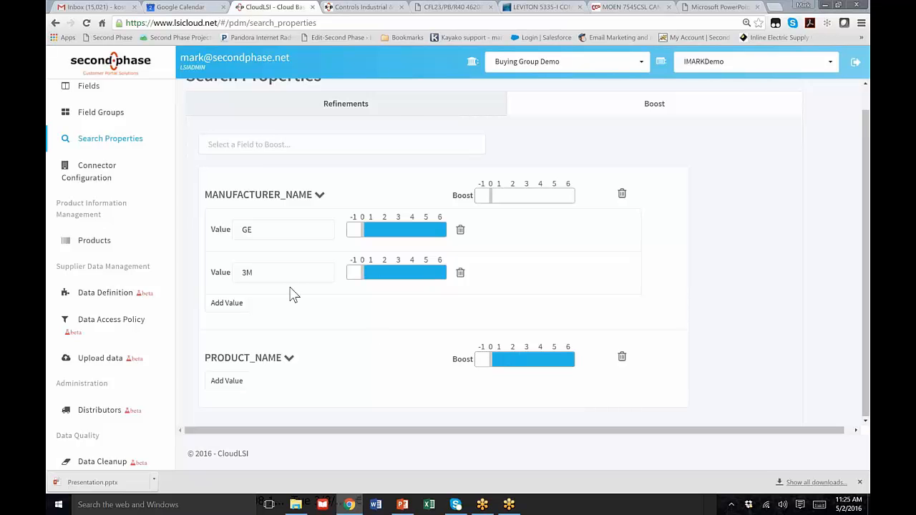
# Search the fields available for boosting for "de" and close the suggestions without choosing a field
pyautogui.click(292, 144)
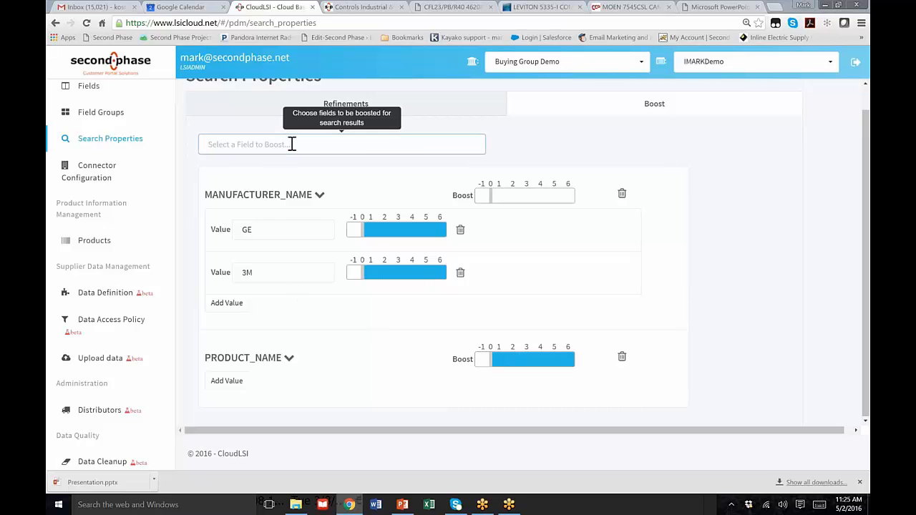
pyautogui.write('de')
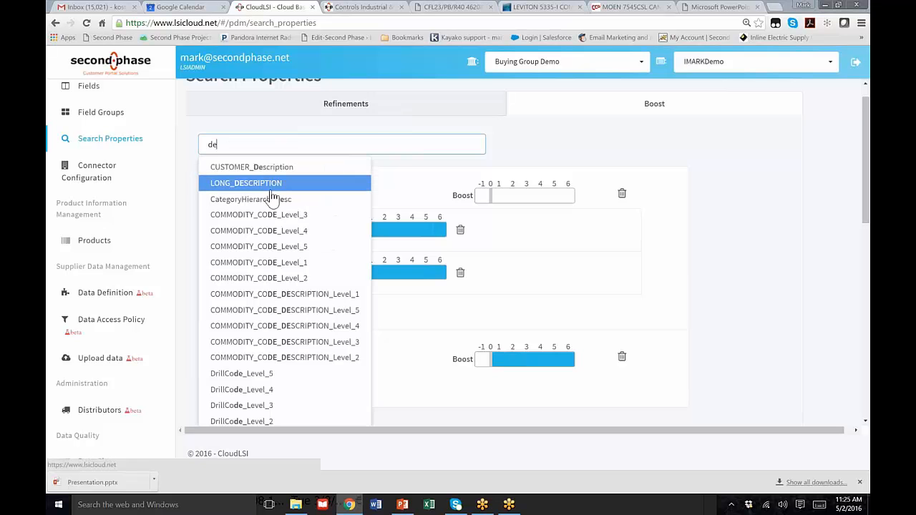
pyautogui.click(593, 146)
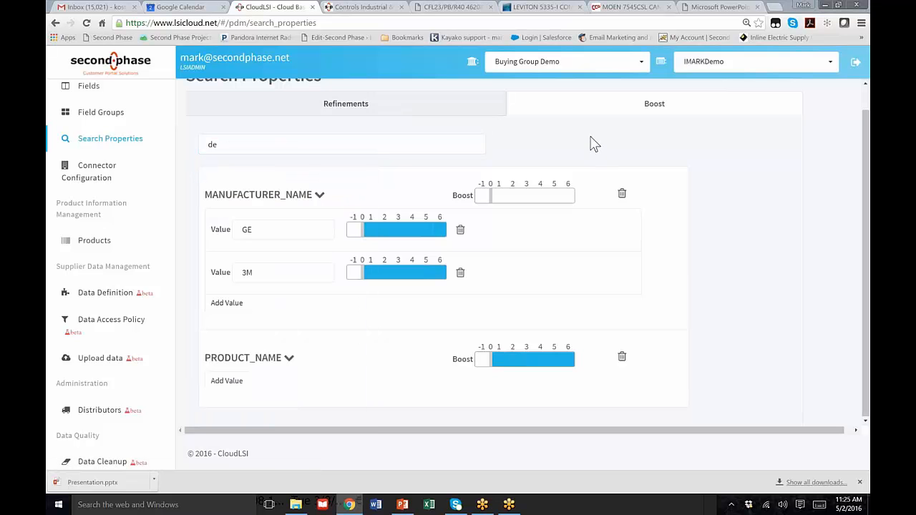
# Switch to the demo catalog and look through the order of the AC Drives products
pyautogui.click(343, 8)
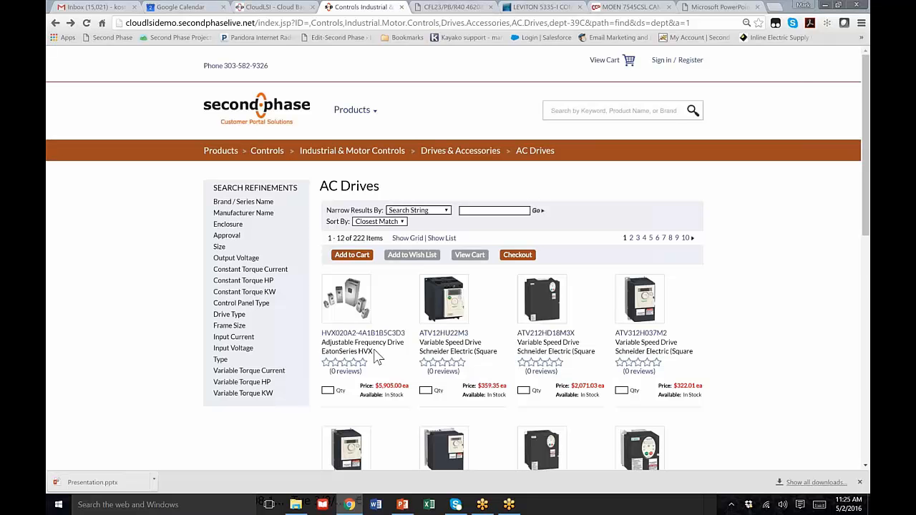
pyautogui.scroll(-2, 469, 361)
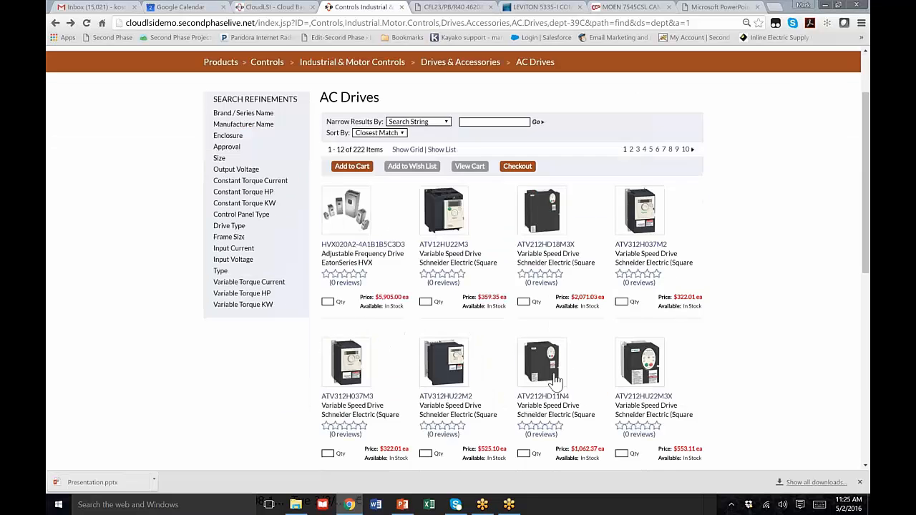
pyautogui.scroll(-2, 469, 362)
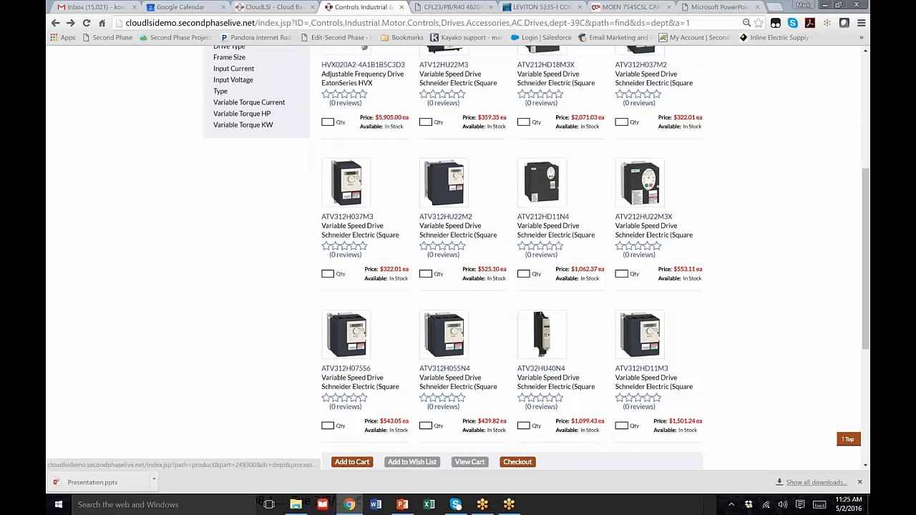
pyautogui.scroll(2, 505, 402)
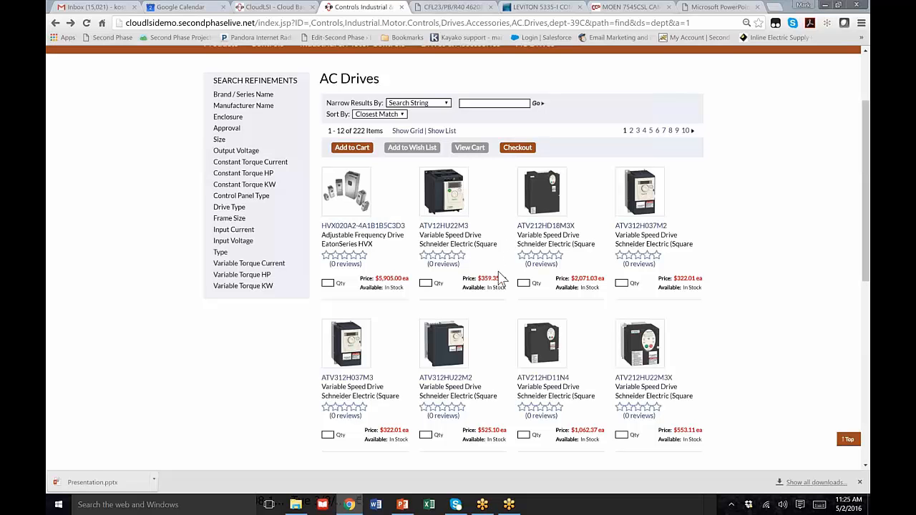
# Return to CloudLSI, open the Connector Configuration and review the Tradeservice connector's attribute-to-field mappings
pyautogui.click(290, 8)
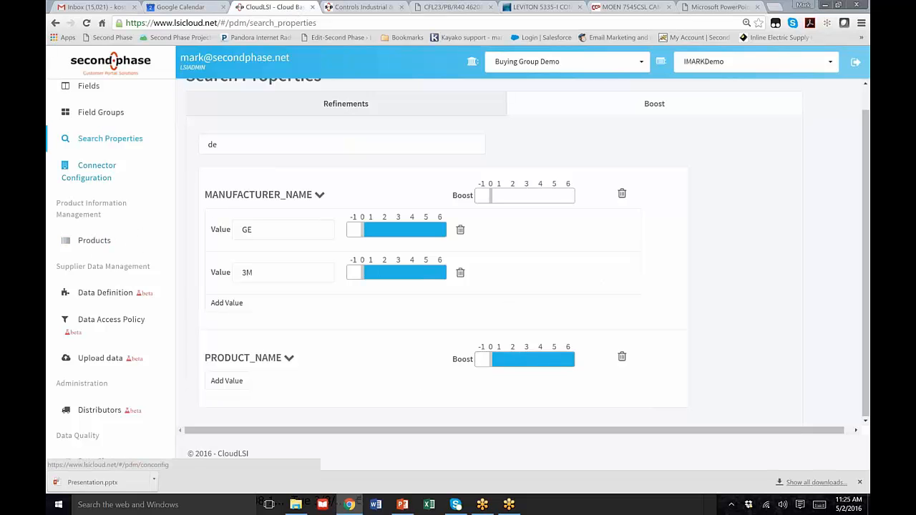
pyautogui.click(86, 177)
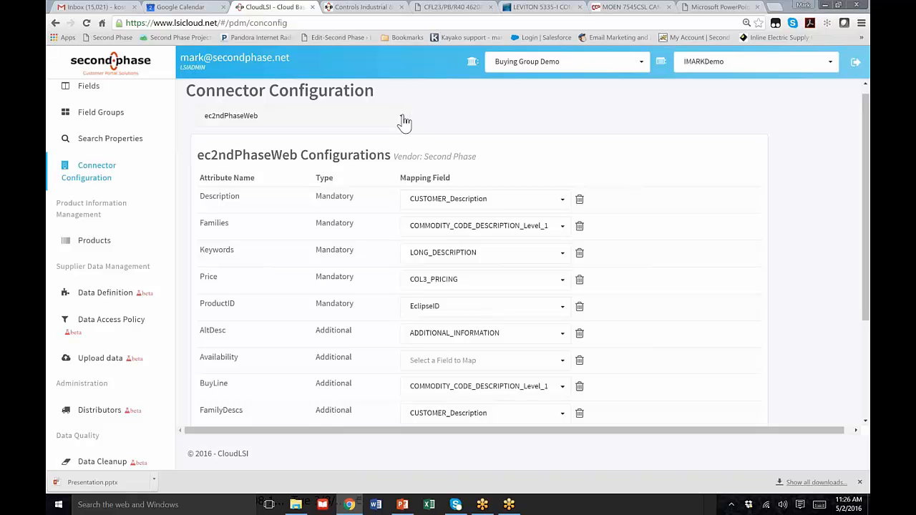
pyautogui.click(403, 121)
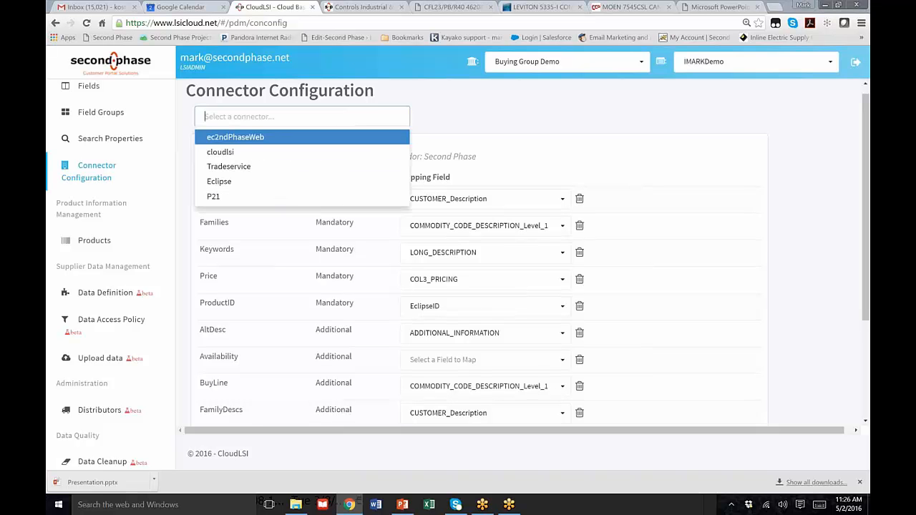
pyautogui.click(317, 171)
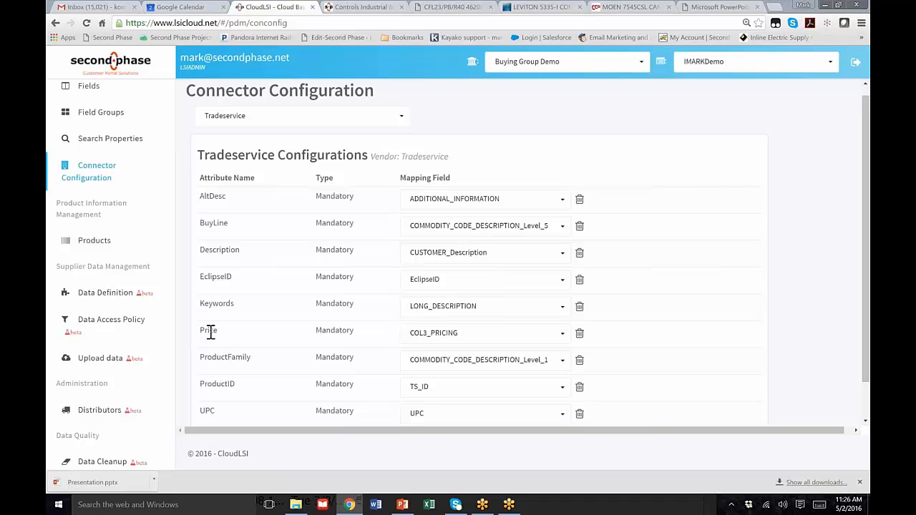
pyautogui.scroll(-1, 435, 292)
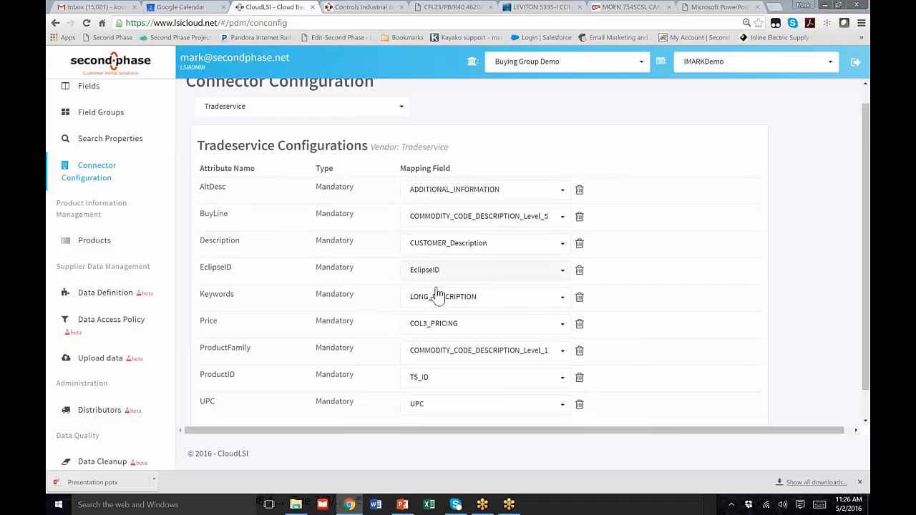
pyautogui.scroll(2, 436, 286)
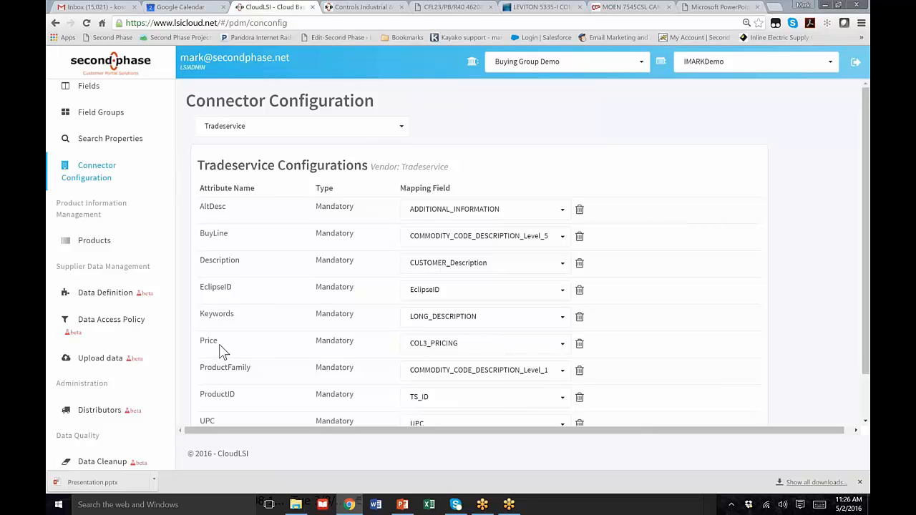
pyautogui.scroll(-1, 222, 348)
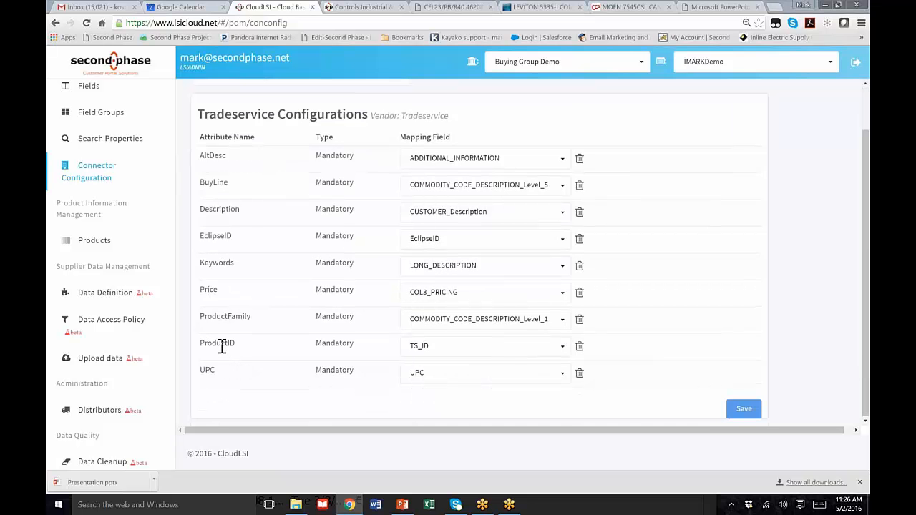
pyautogui.scroll(1, 221, 343)
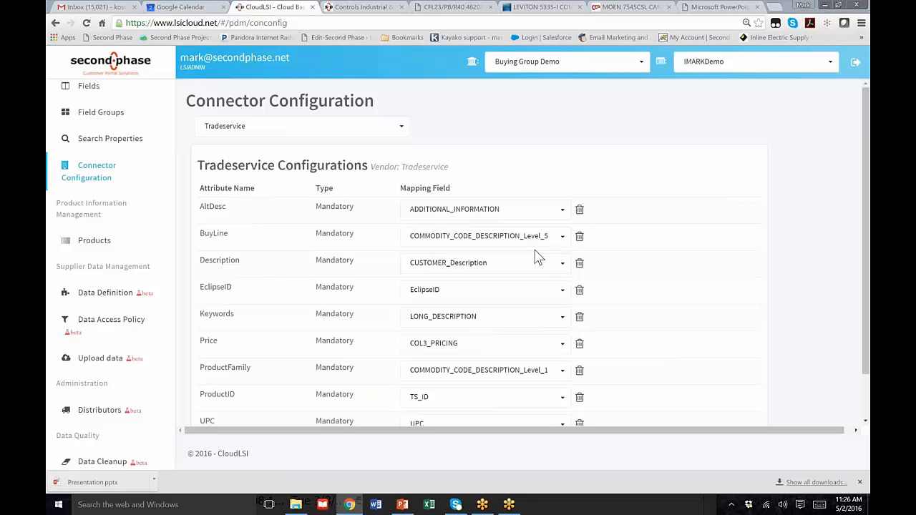
# Start a new product and search for a template among General Electric Company products in the Lighting category, looking through the results
pyautogui.click(92, 245)
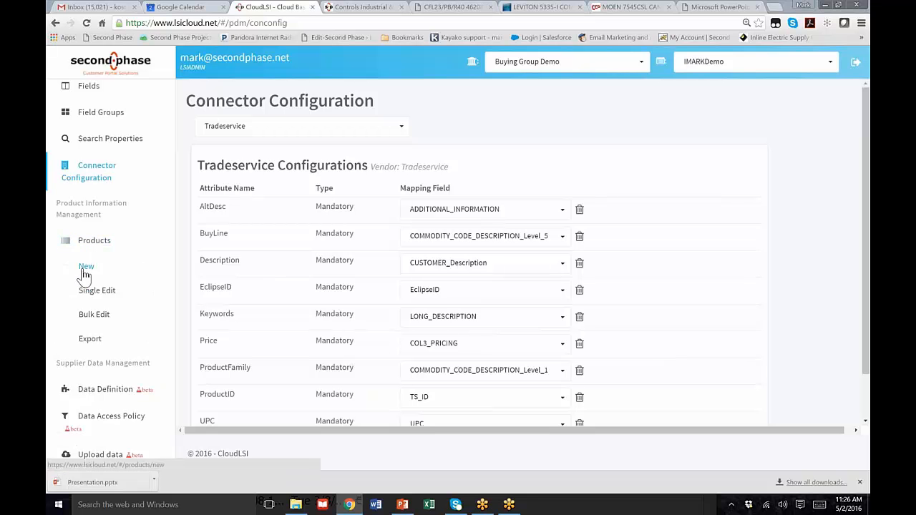
pyautogui.click(85, 271)
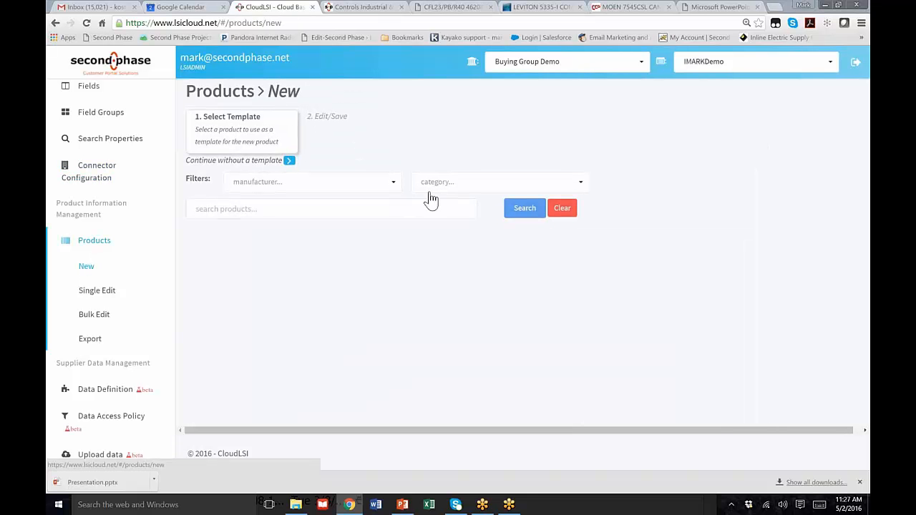
pyautogui.click(582, 184)
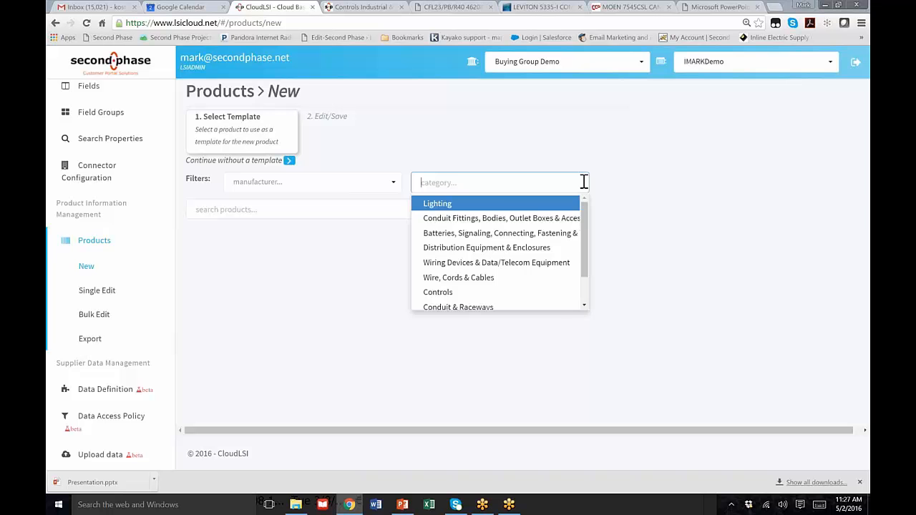
pyautogui.click(527, 208)
pyautogui.click(392, 188)
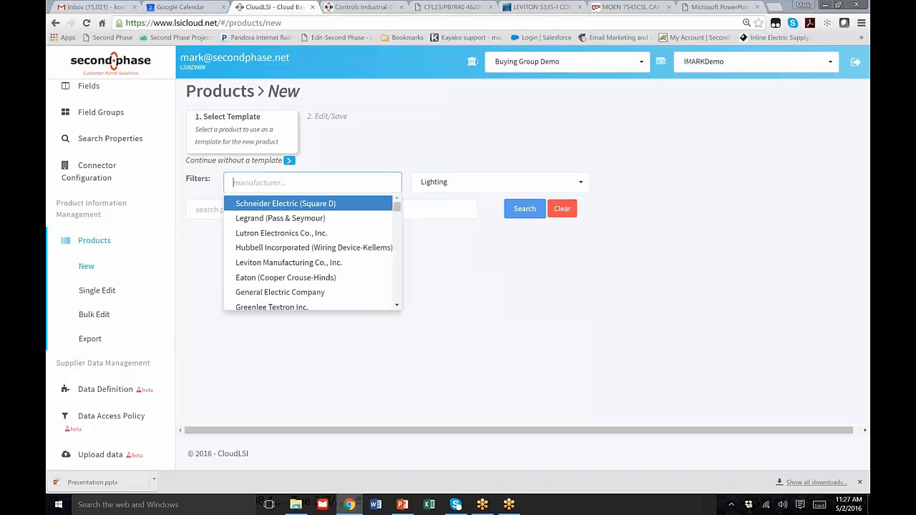
pyautogui.click(303, 293)
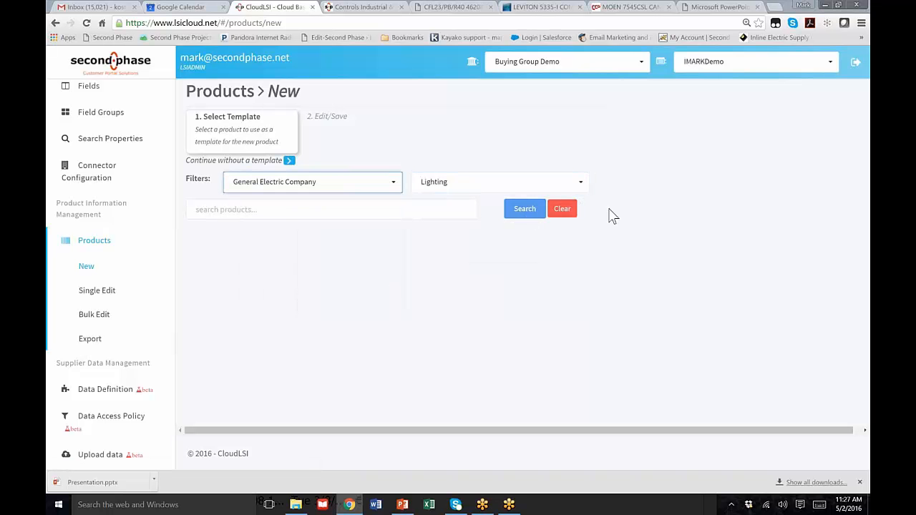
pyautogui.click(524, 210)
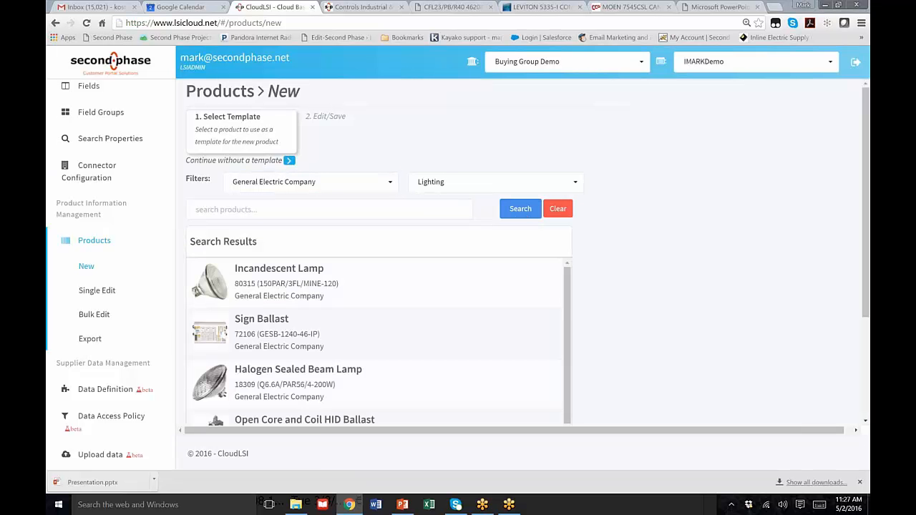
pyautogui.scroll(-5, 392, 296)
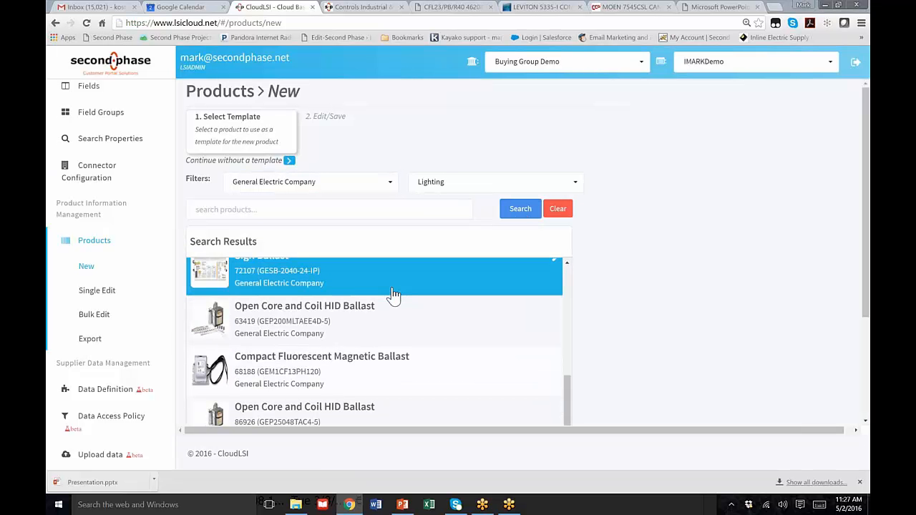
pyautogui.scroll(-1, 392, 295)
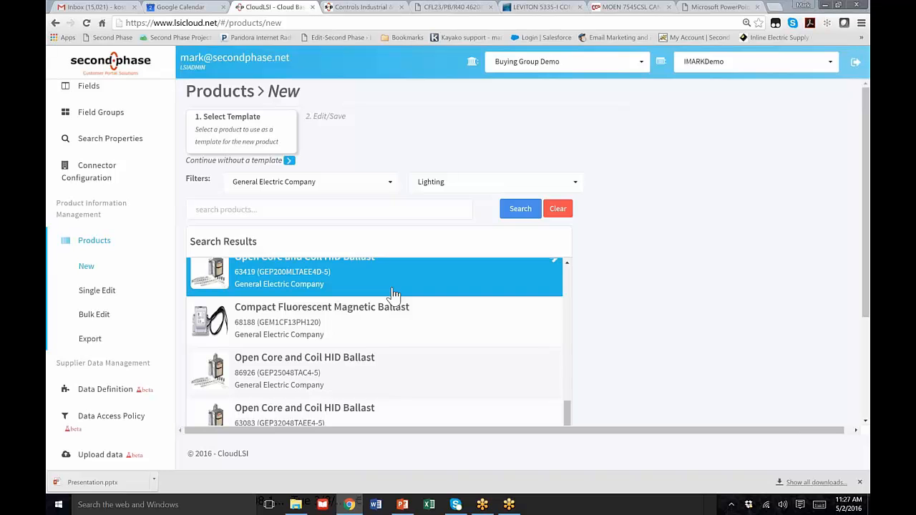
pyautogui.scroll(5, 392, 294)
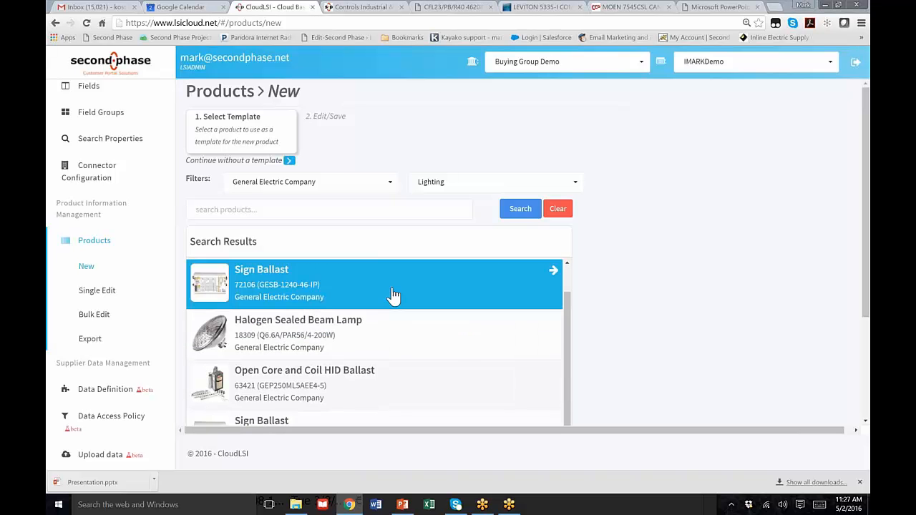
# Use the Halogen Sealed Beam Lamp 18309 as the new product's template and look through its copied fields, including the UPC
pyautogui.scroll(-1, 392, 295)
pyautogui.scroll(1, 392, 294)
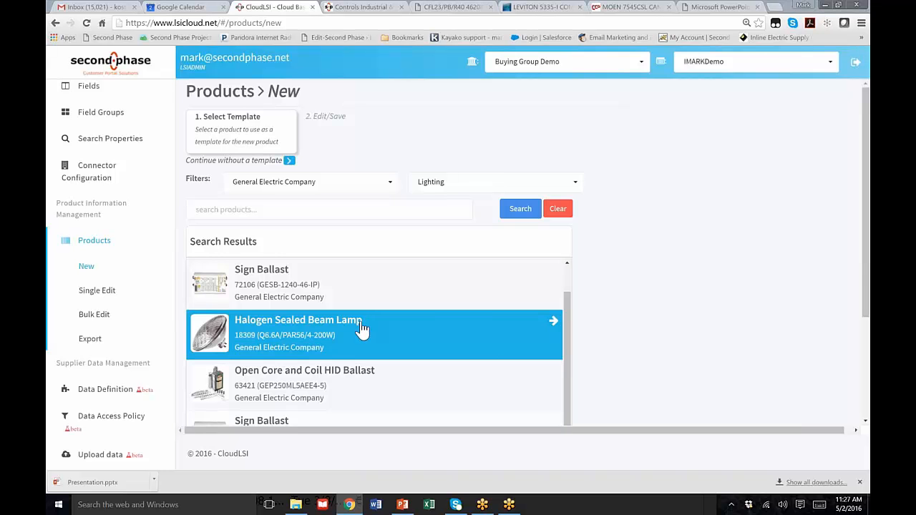
pyautogui.click(361, 328)
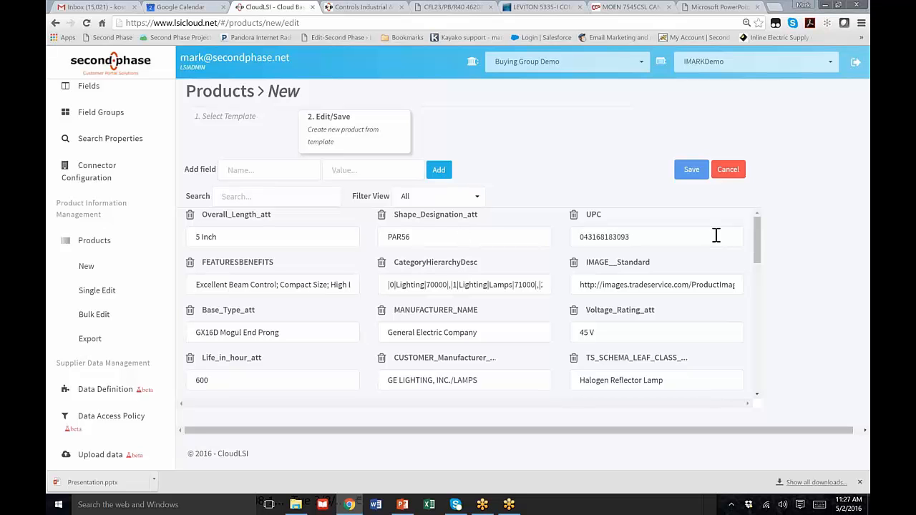
pyautogui.moveTo(757, 236); pyautogui.dragTo(740, 362)
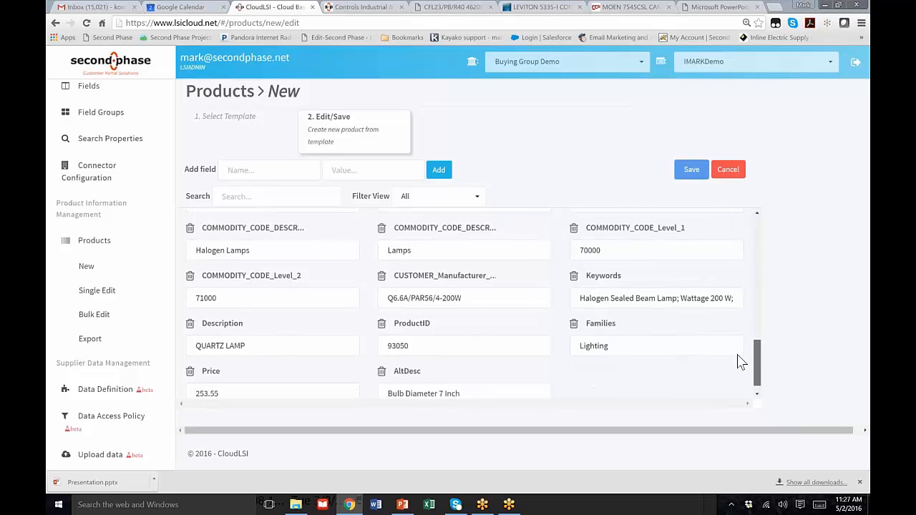
pyautogui.moveTo(741, 362); pyautogui.dragTo(755, 224)
pyautogui.moveTo(642, 242); pyautogui.dragTo(568, 244)
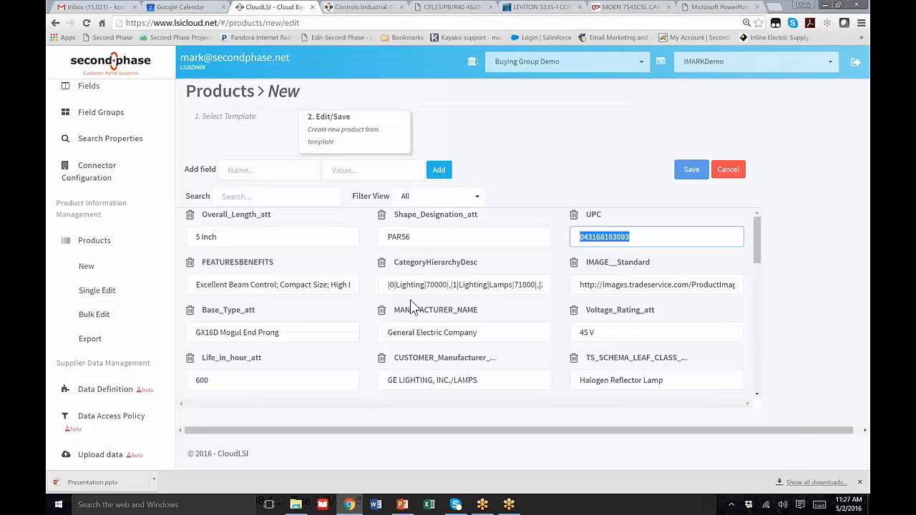
# Set the new product's Life_in_hour_att field to 800
pyautogui.scroll(-1, 412, 297)
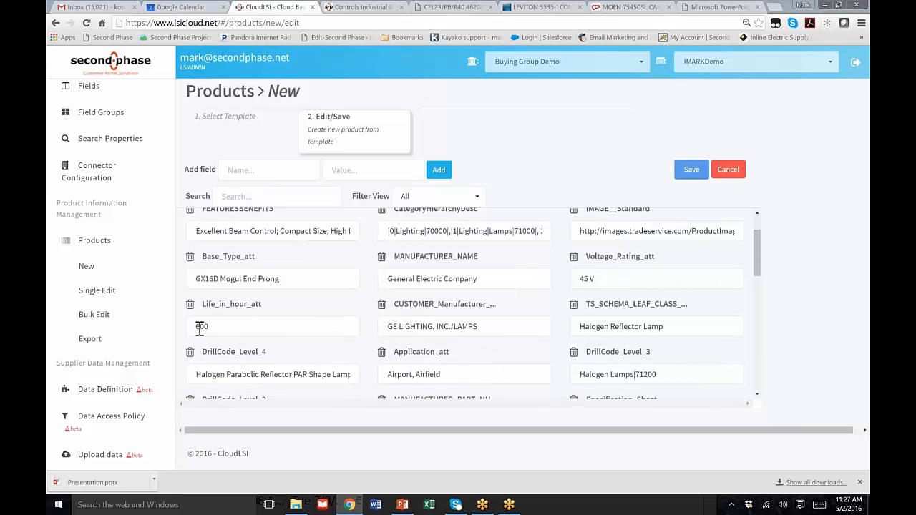
pyautogui.moveTo(204, 326); pyautogui.dragTo(185, 327)
pyautogui.write('800')
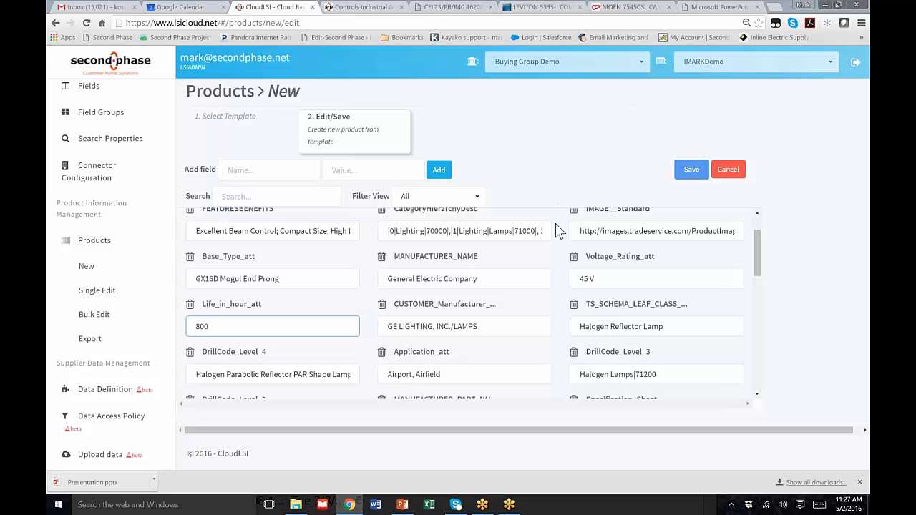
# Add the Test_Voltage_att field with the value 300 to the new product and check it in the field list
pyautogui.click(288, 175)
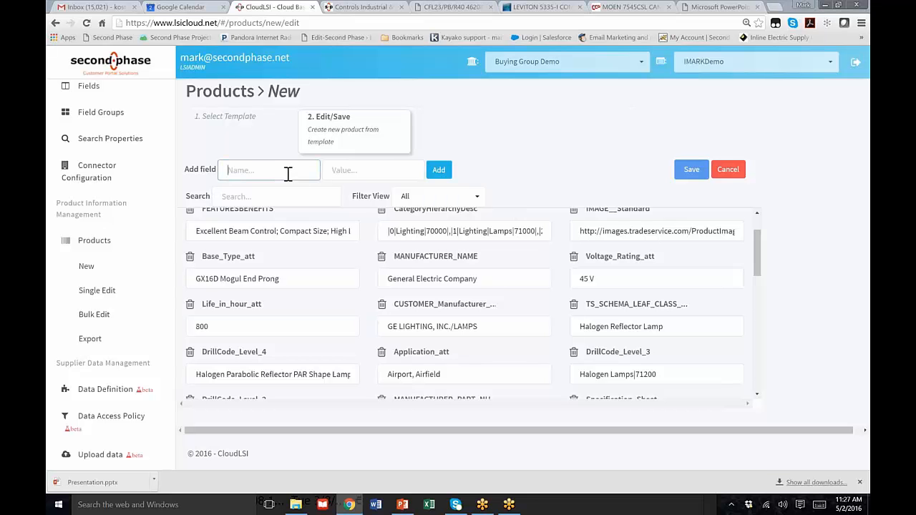
pyautogui.write('test')
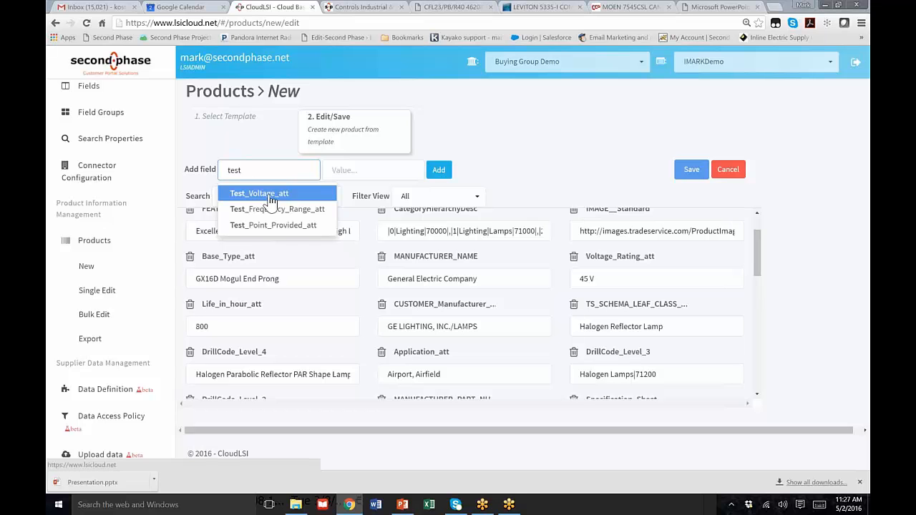
pyautogui.click(272, 194)
pyautogui.click(381, 174)
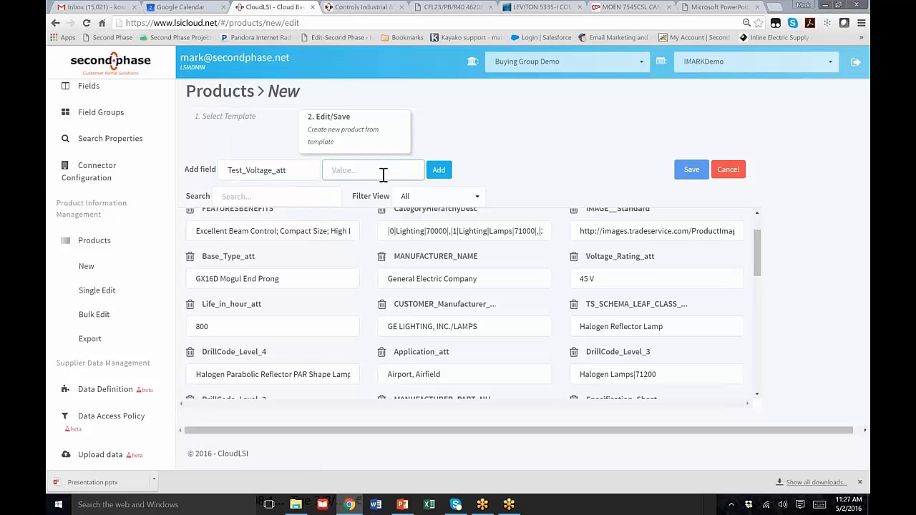
pyautogui.write('300')
pyautogui.click(436, 176)
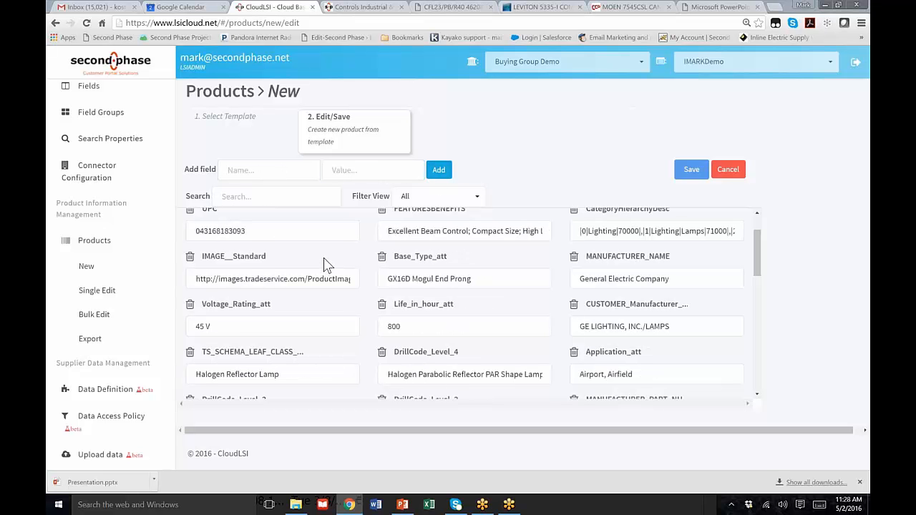
pyautogui.moveTo(760, 263); pyautogui.dragTo(756, 227)
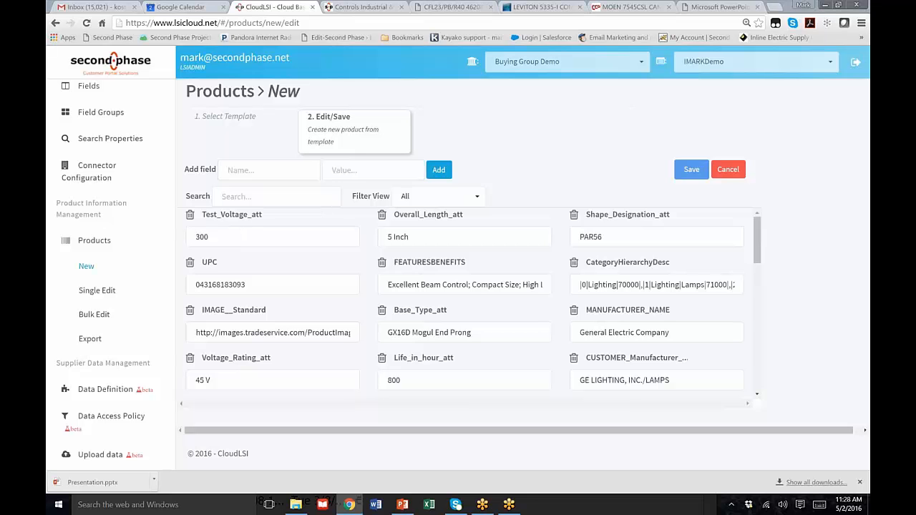
# Find General Electric Company products in the Lighting category for single editing and open the Incandescent Lamp 80315
pyautogui.click(84, 294)
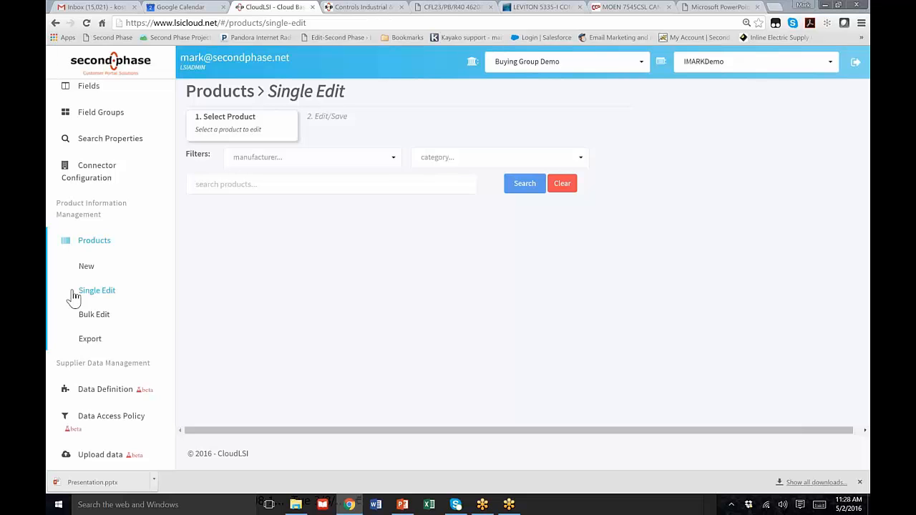
pyautogui.click(572, 160)
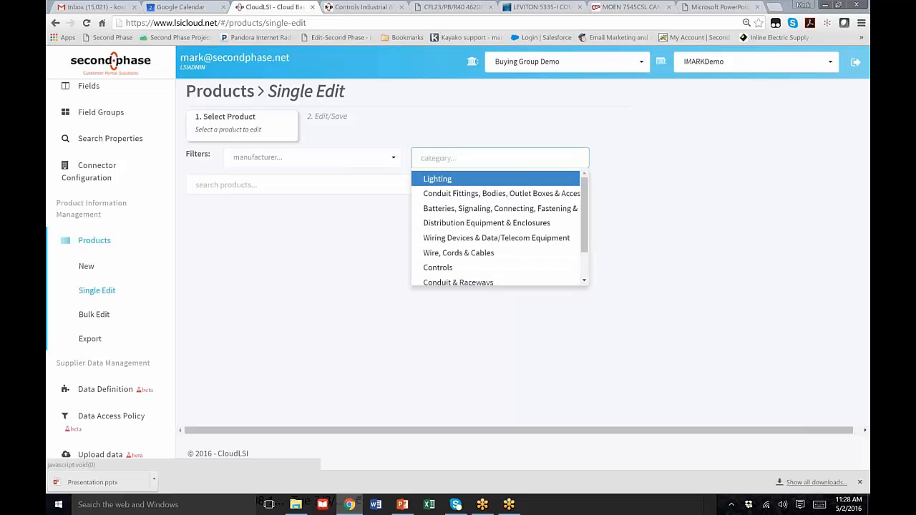
pyautogui.click(437, 179)
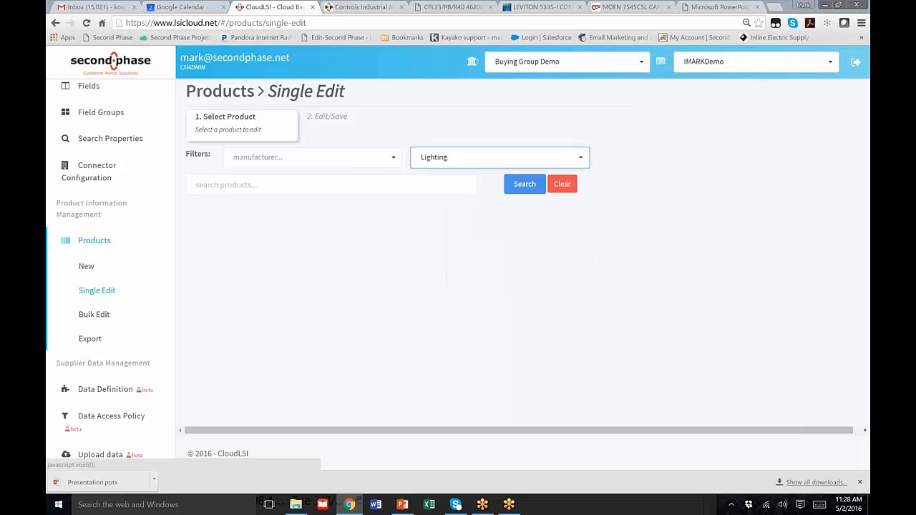
pyautogui.click(394, 159)
pyautogui.click(395, 161)
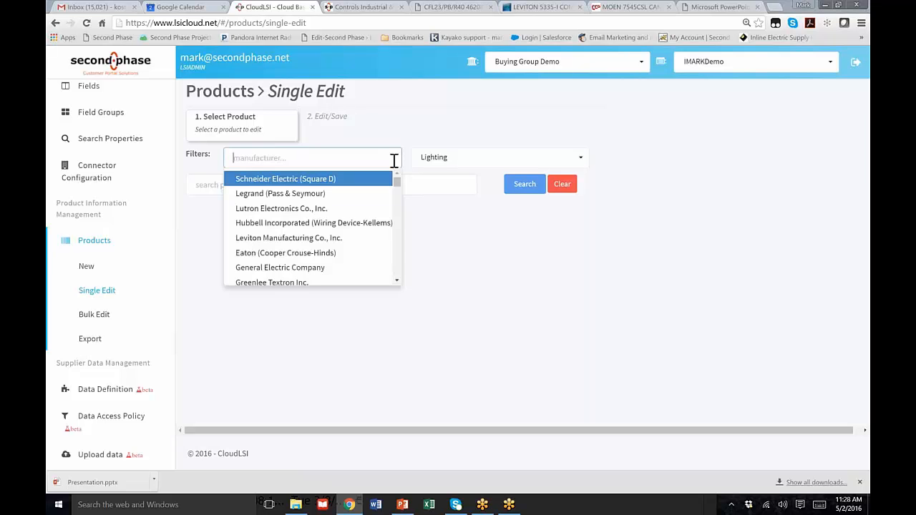
pyautogui.click(300, 268)
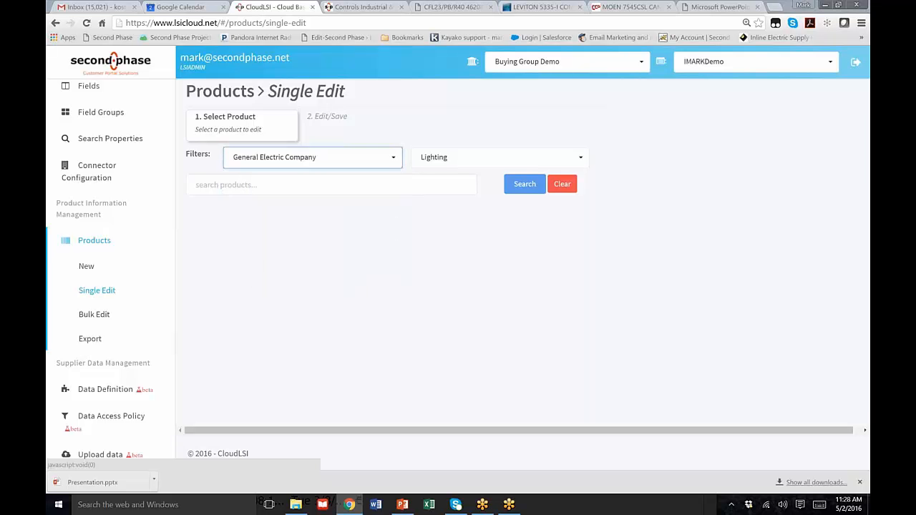
pyautogui.click(523, 188)
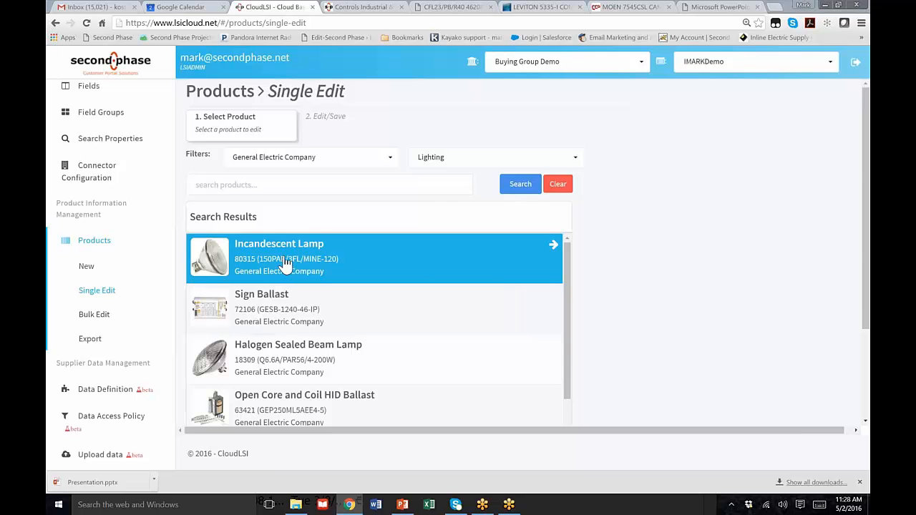
pyautogui.click(285, 264)
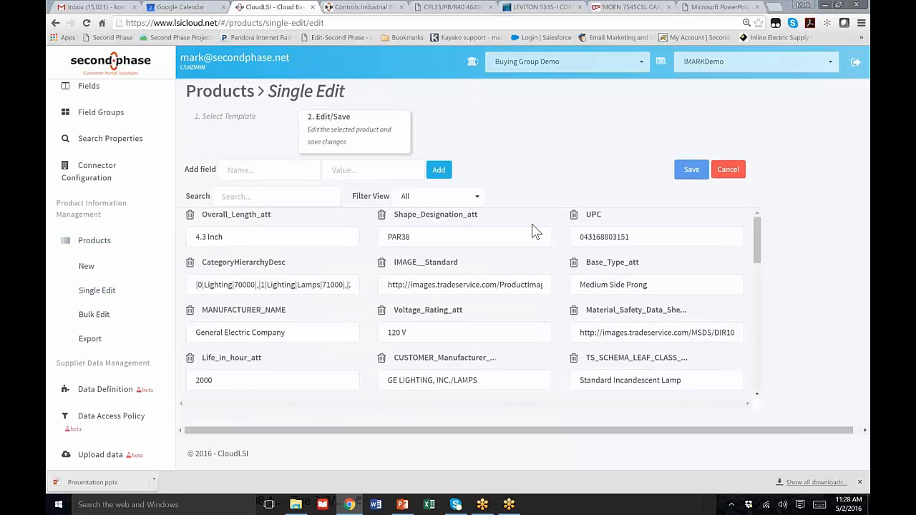
# Look through the Incandescent Lamp's fields and search them for "man"
pyautogui.scroll(-3, 535, 231)
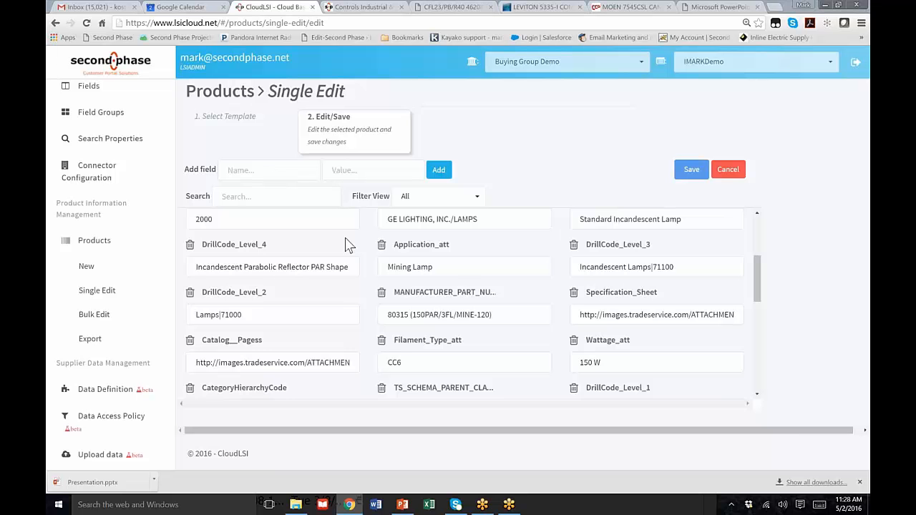
pyautogui.click(300, 198)
pyautogui.write('ma')
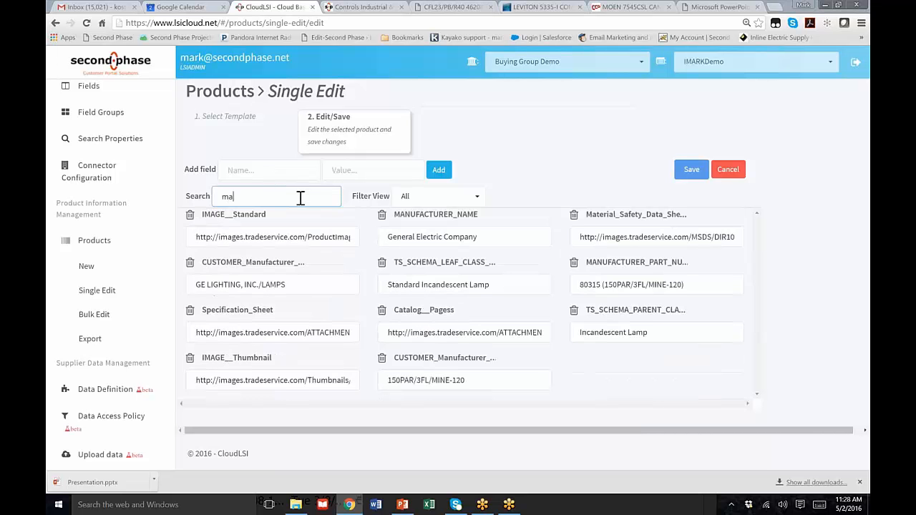
pyautogui.write('n')
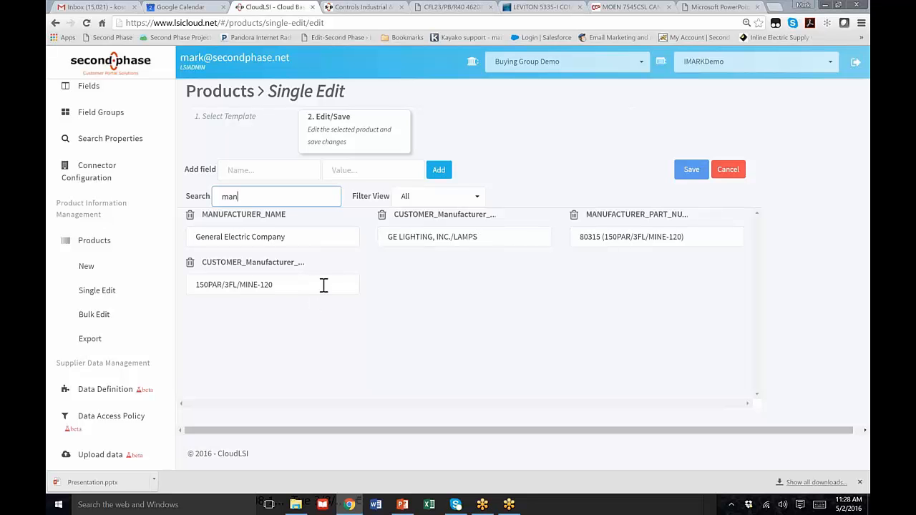
# Start a bulk edit by category and select all Fluorescent Lamps under Lighting > Lamps, without a manufacturer filter
pyautogui.click(99, 316)
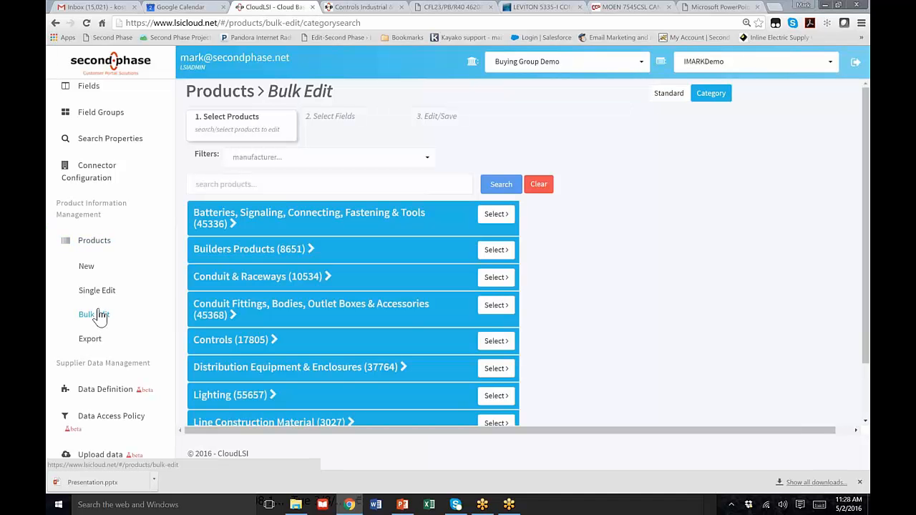
pyautogui.click(429, 162)
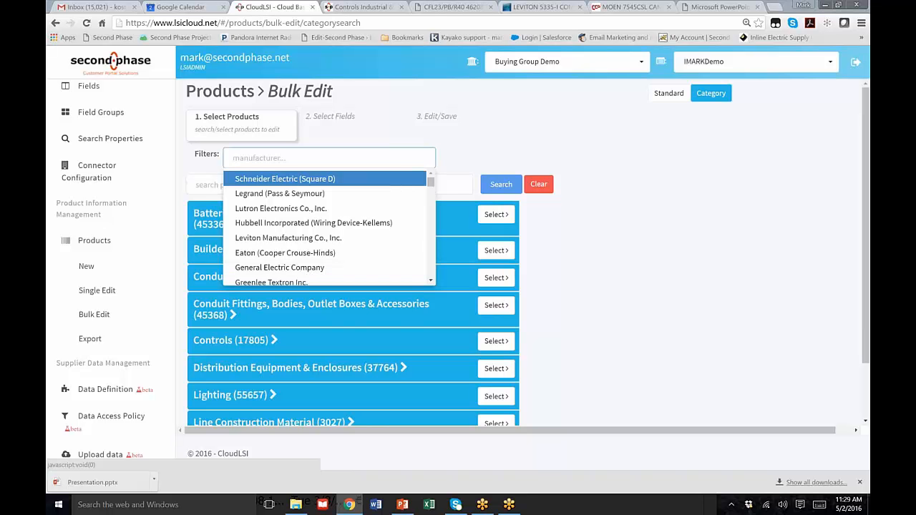
pyautogui.click(598, 142)
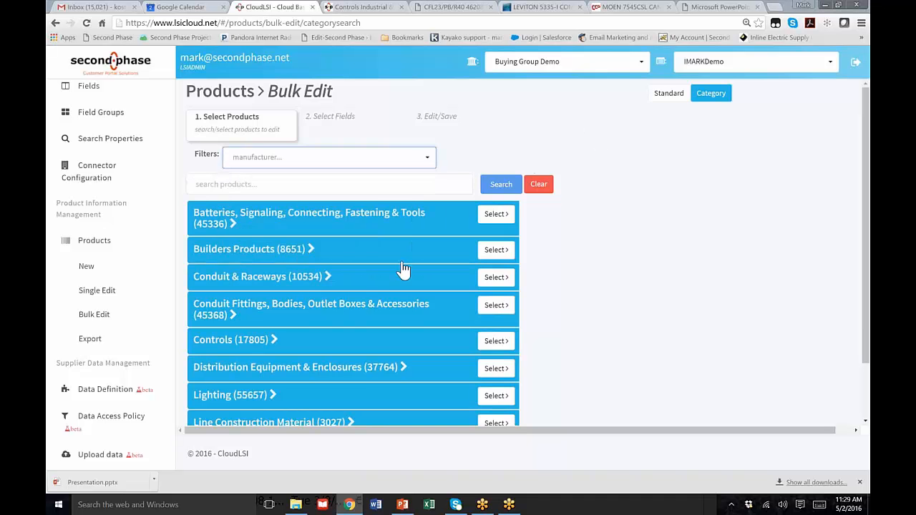
pyautogui.scroll(-2, 372, 292)
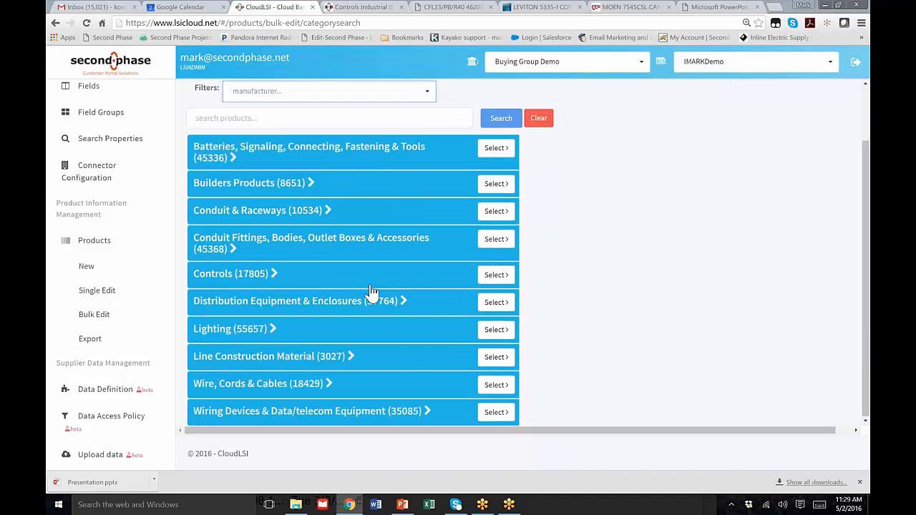
pyautogui.click(272, 331)
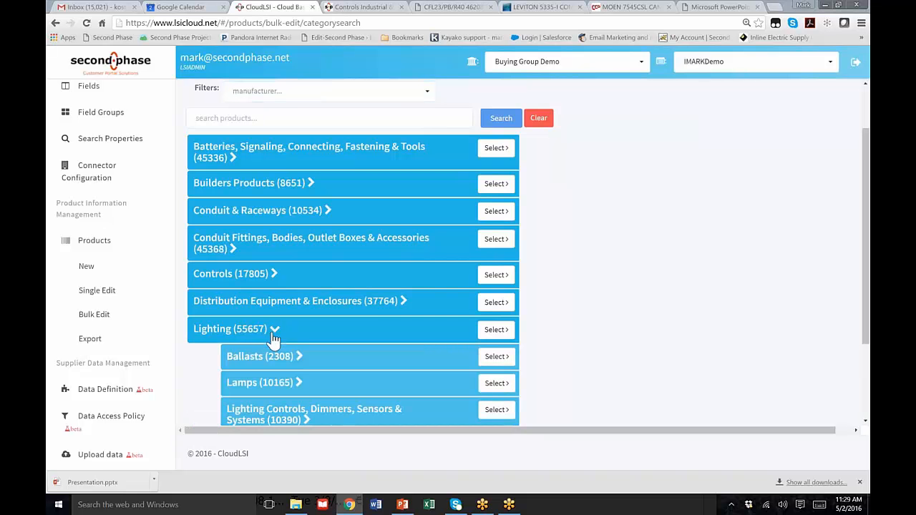
pyautogui.click(302, 384)
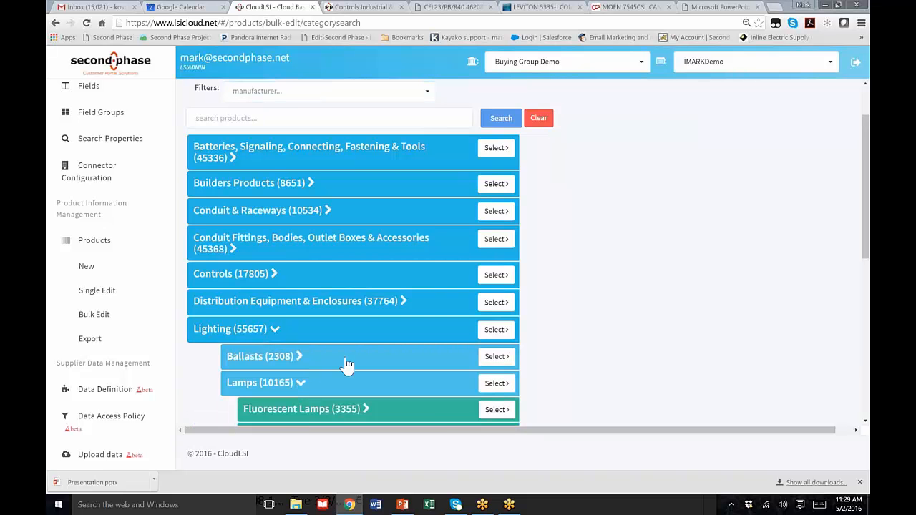
pyautogui.scroll(-3, 346, 364)
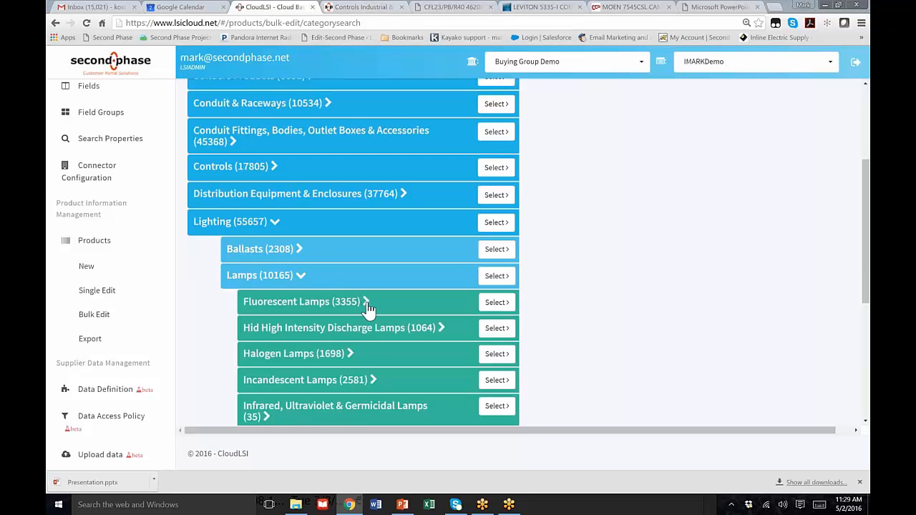
pyautogui.click(488, 303)
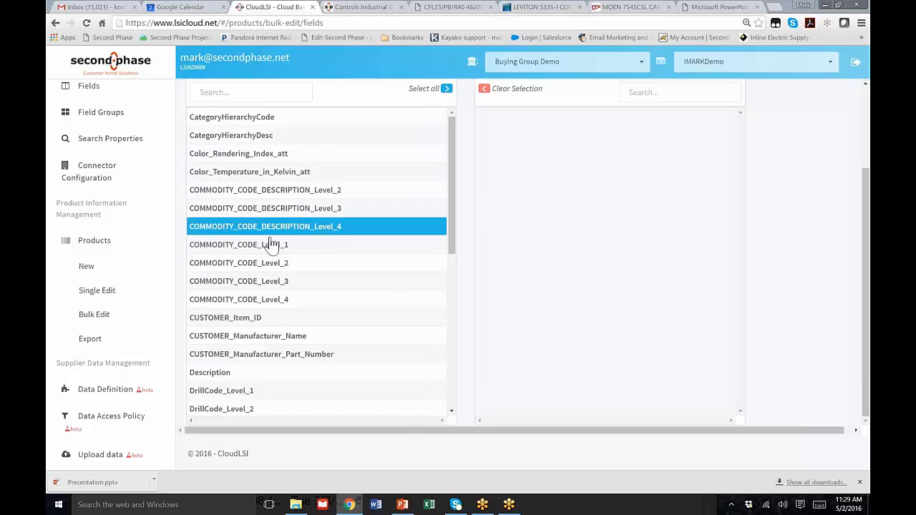
# Add COMMODITY_CODE_DESCRIPTION_Level_2, Level_3 and Level_4 to the bulk edit's selected fields and look through the remaining common fields
pyautogui.click(277, 190)
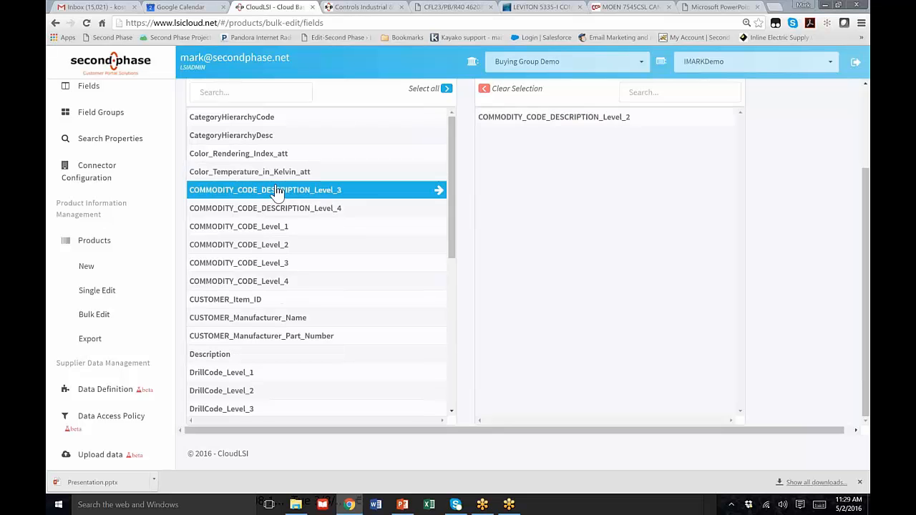
pyautogui.click(277, 191)
pyautogui.click(277, 191)
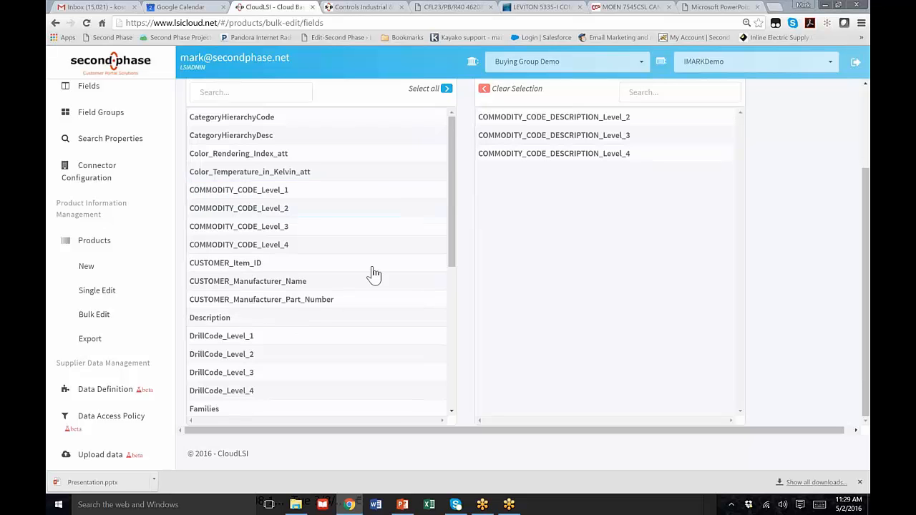
pyautogui.scroll(-3, 372, 275)
pyautogui.scroll(-2, 369, 275)
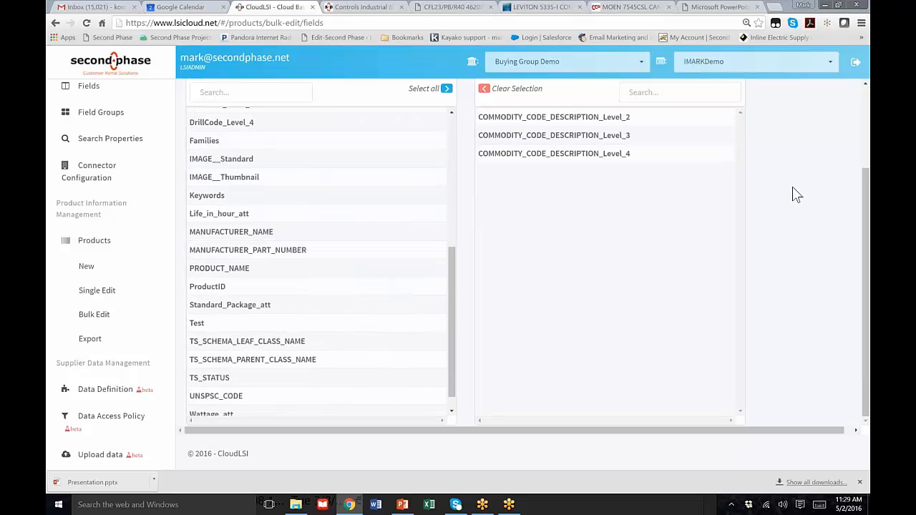
# Search for "test" among the additional fields and add Test_Voltage_att to the bulk edit's selected fields
pyautogui.scroll(2, 790, 193)
pyautogui.click(581, 154)
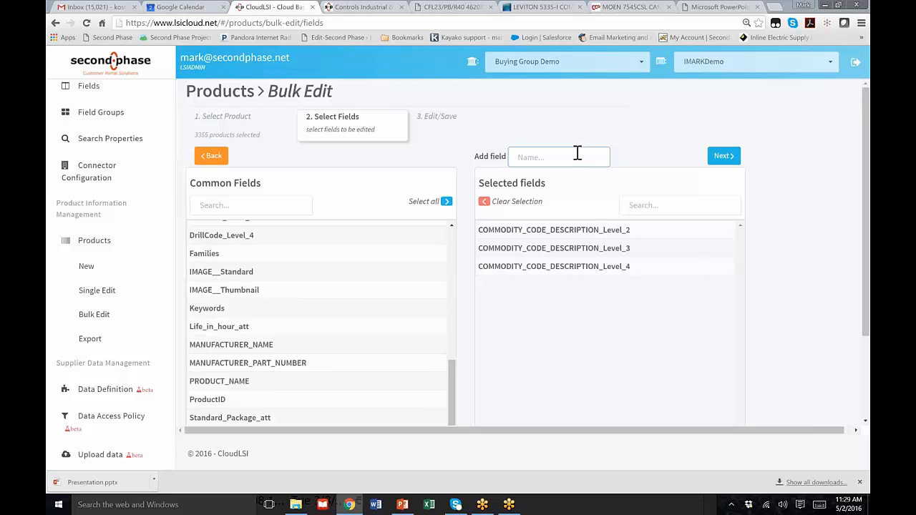
pyautogui.write('test')
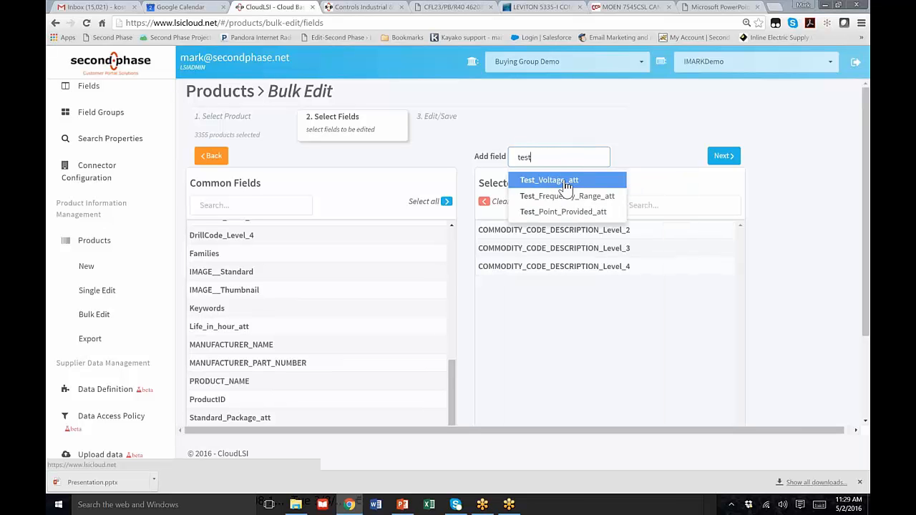
pyautogui.click(566, 181)
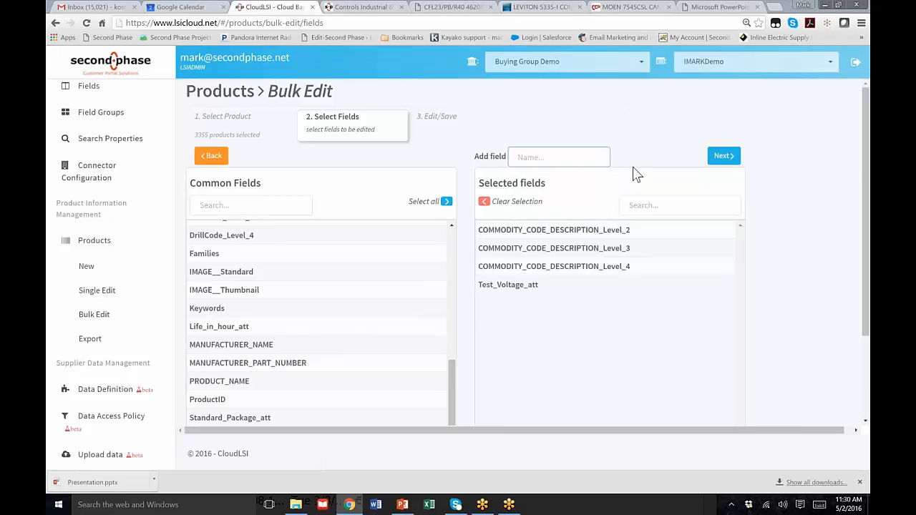
# Proceed to editing the selected fields and append "+ Bulbs" to COMMODITY_CODE_DESCRIPTION_Level_3 for the fluorescent lamps
pyautogui.click(722, 156)
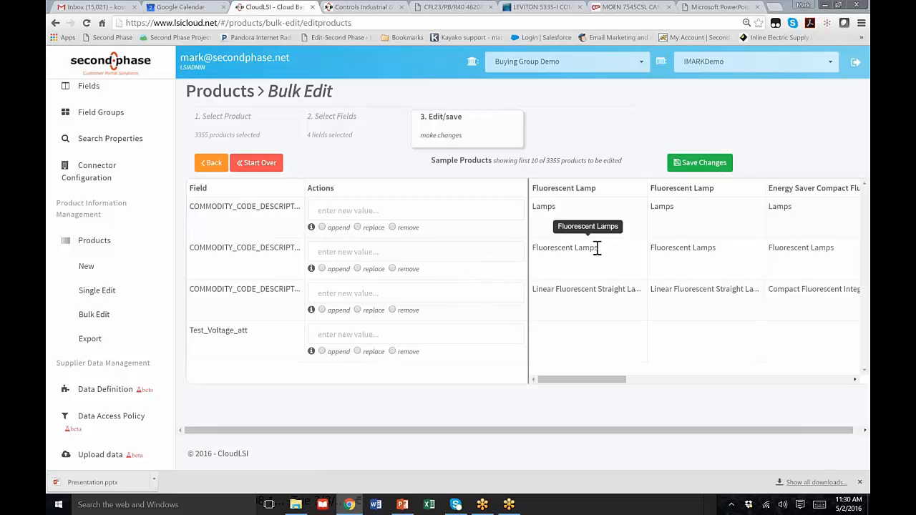
pyautogui.click(345, 251)
pyautogui.write('+ B')
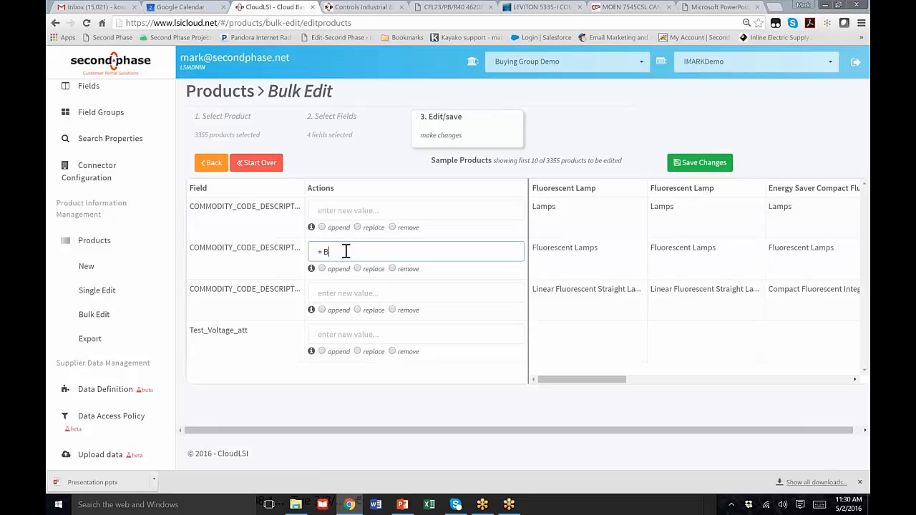
pyautogui.write('iulbs')
pyautogui.click(321, 268)
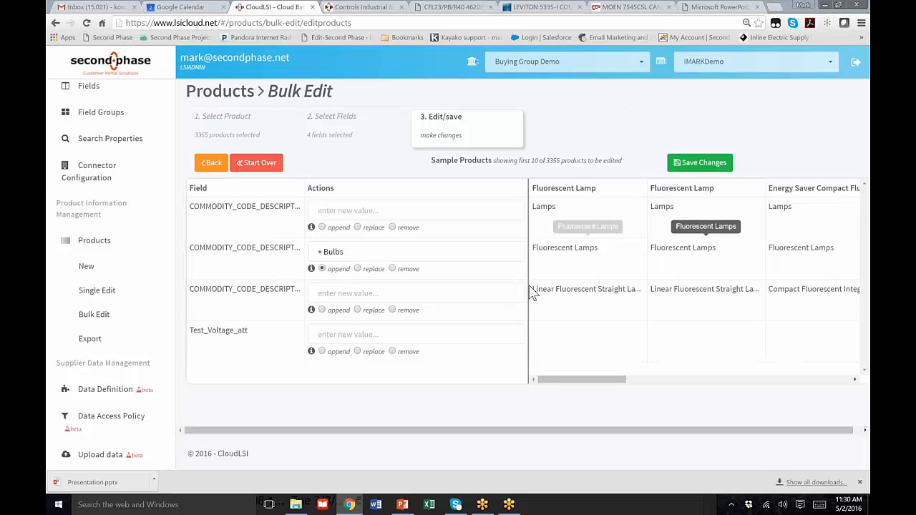
# Replace the Test_Voltage_att value with 300 in the bulk edit
pyautogui.click(328, 335)
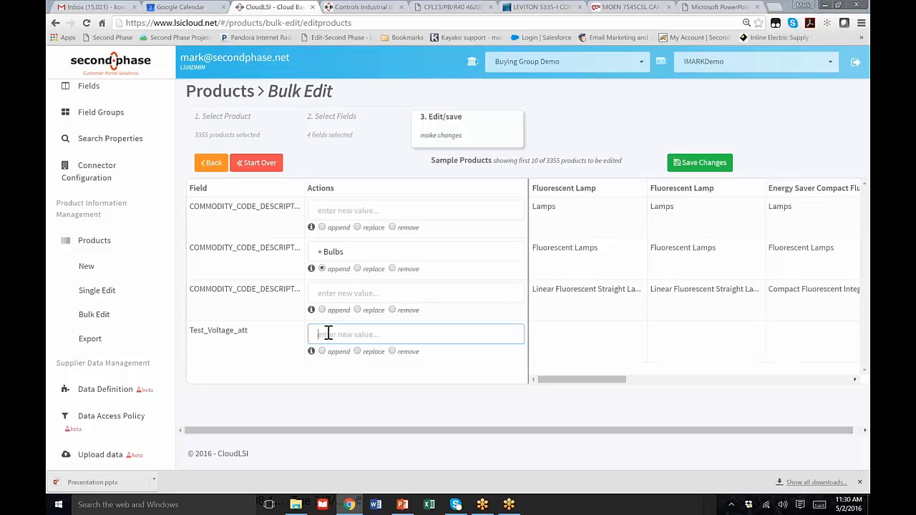
pyautogui.write('300')
pyautogui.click(357, 351)
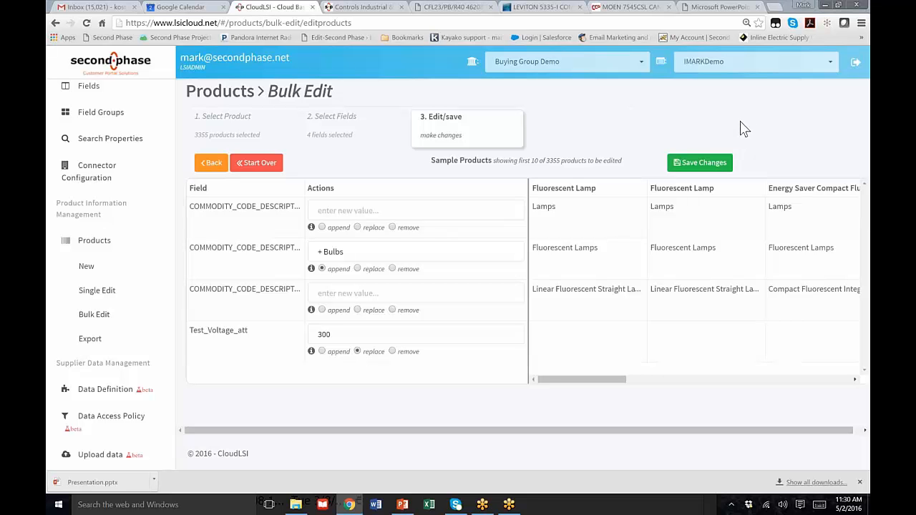
# Start a product export with the MANUFACTURER_PART_NUMBER, LONG_DESCRIPTION and UPC columns, and look over the available connectors without choosing one
pyautogui.click(89, 345)
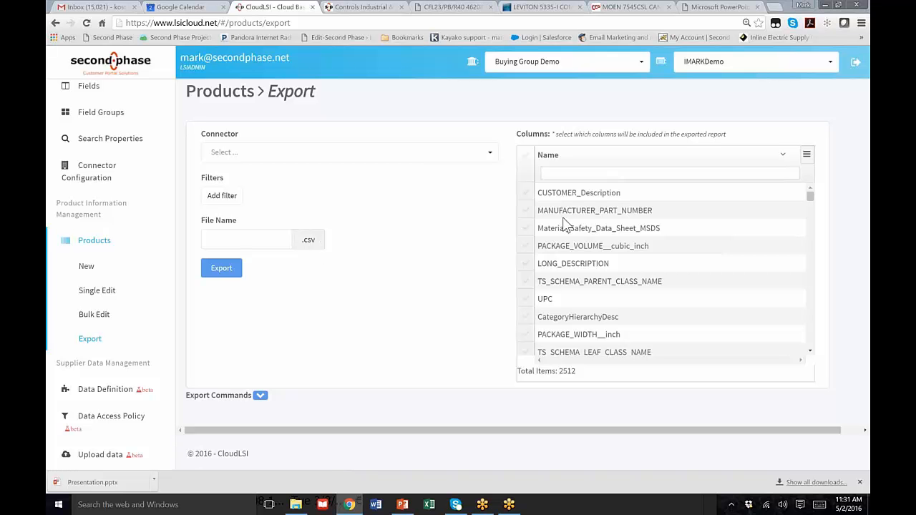
pyautogui.click(525, 211)
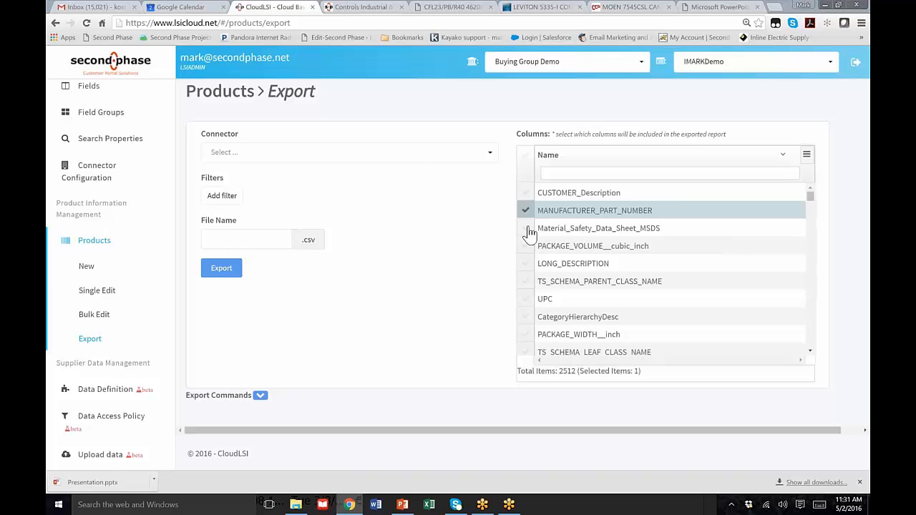
pyautogui.click(527, 263)
pyautogui.click(526, 300)
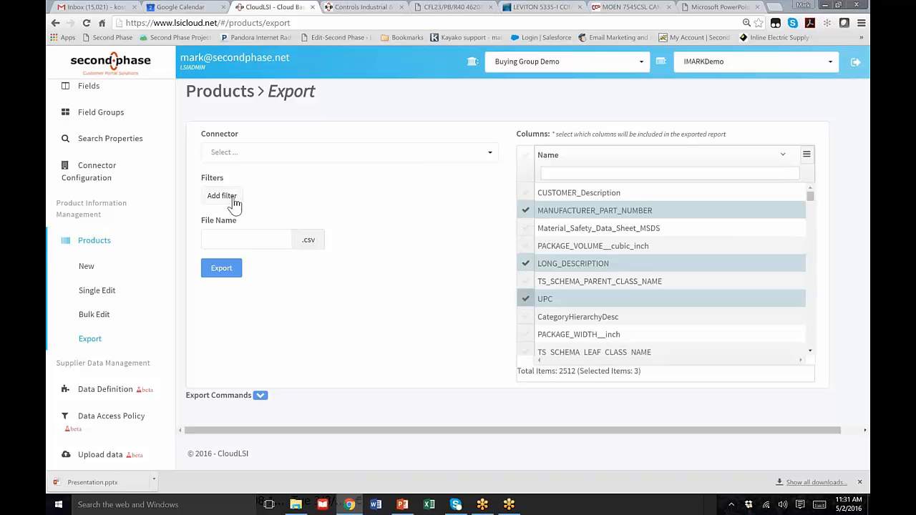
pyautogui.click(490, 152)
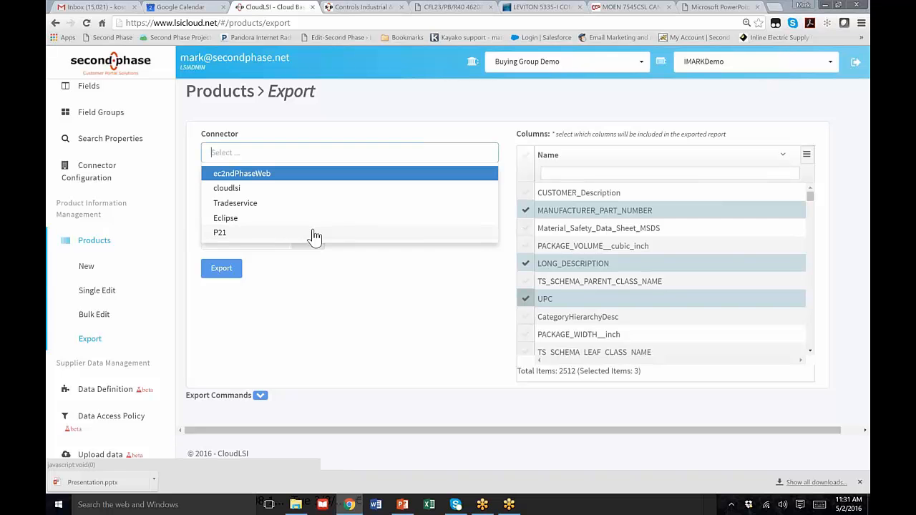
pyautogui.click(317, 303)
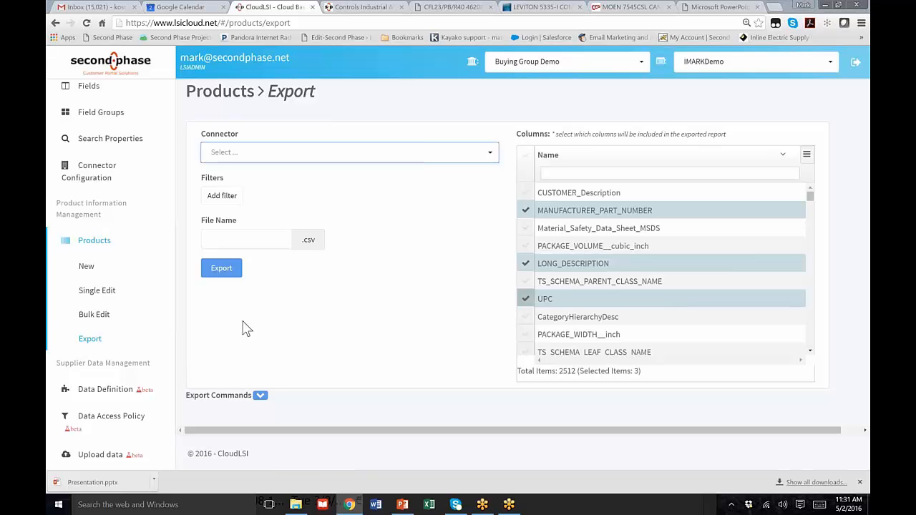
# Open distributor management and review the distributor's contacts and access levels
pyautogui.scroll(-1, 164, 342)
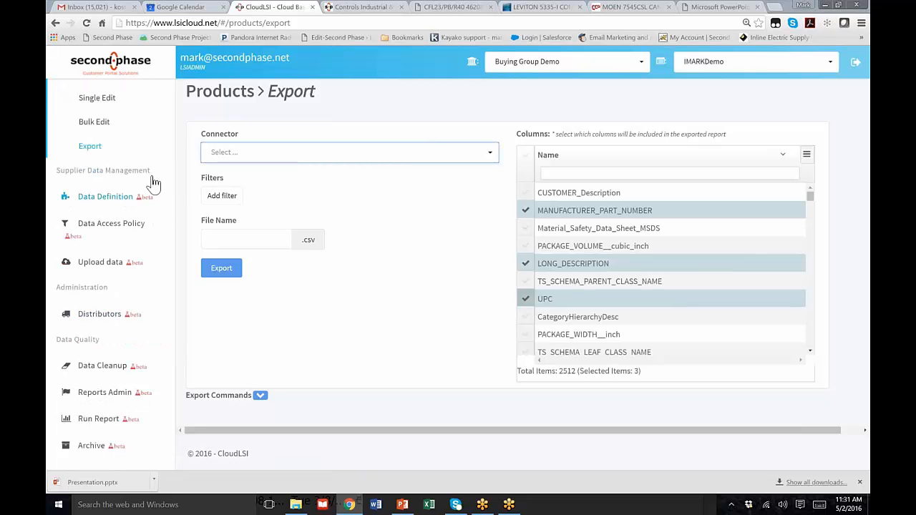
pyautogui.click(94, 319)
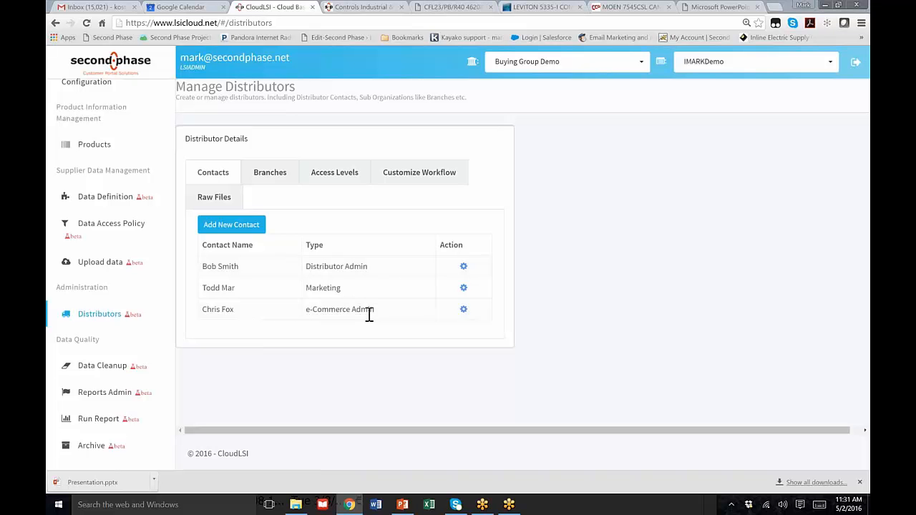
pyautogui.click(334, 179)
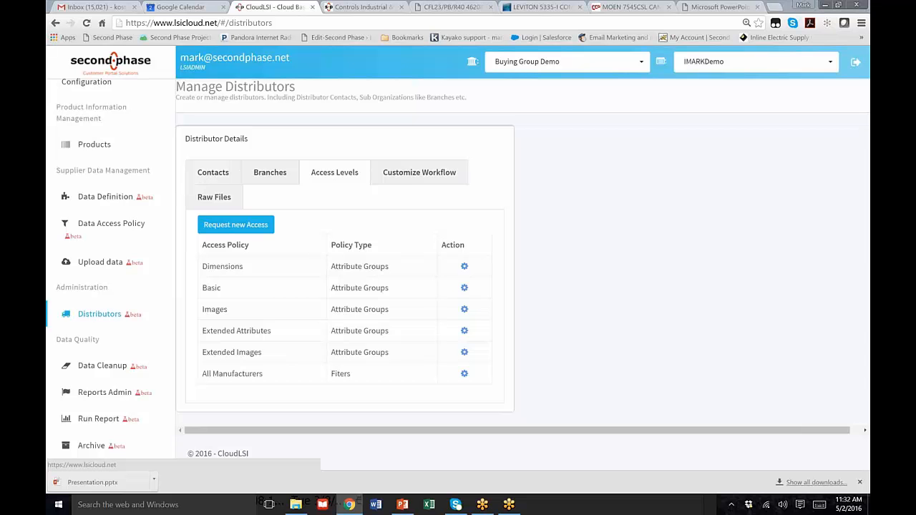
# Review the distributor's customized workflow, examining the user roles assigned to Add new Product and Publish Product
pyautogui.click(413, 179)
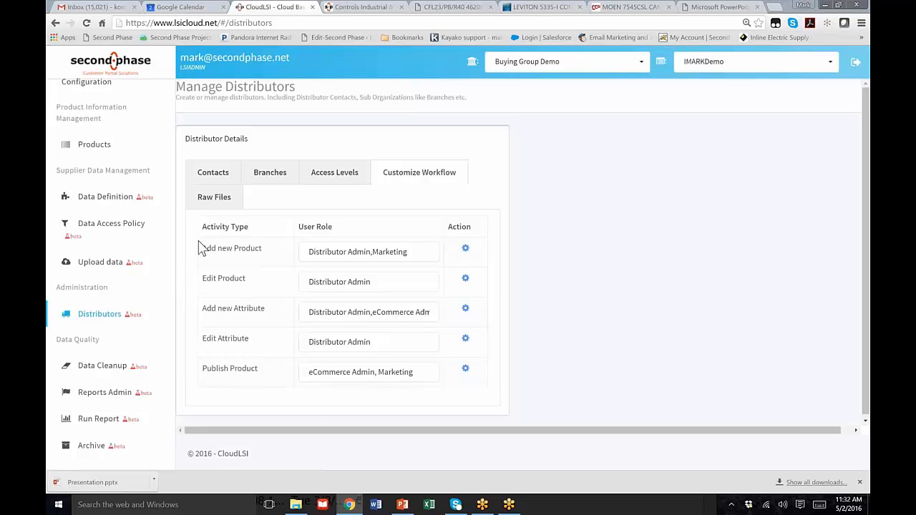
pyautogui.moveTo(203, 251); pyautogui.dragTo(271, 239)
pyautogui.moveTo(420, 253); pyautogui.dragTo(290, 266)
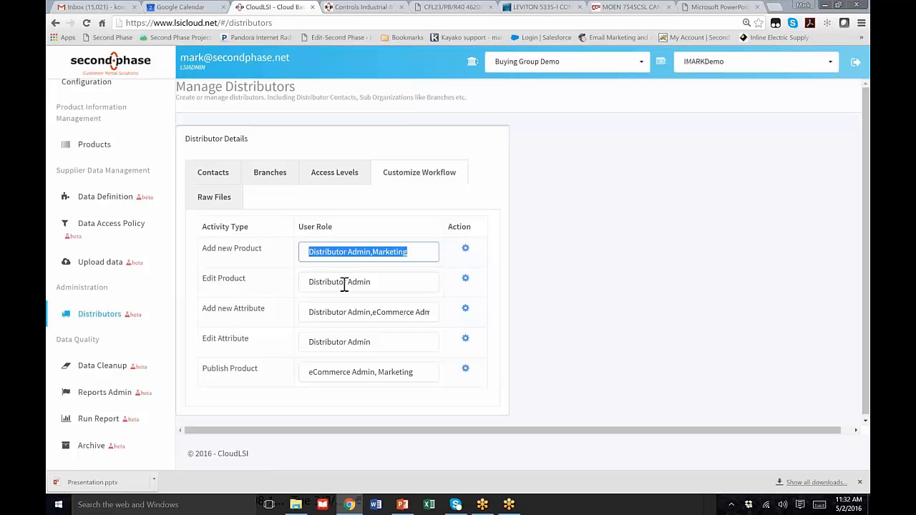
pyautogui.click(246, 279)
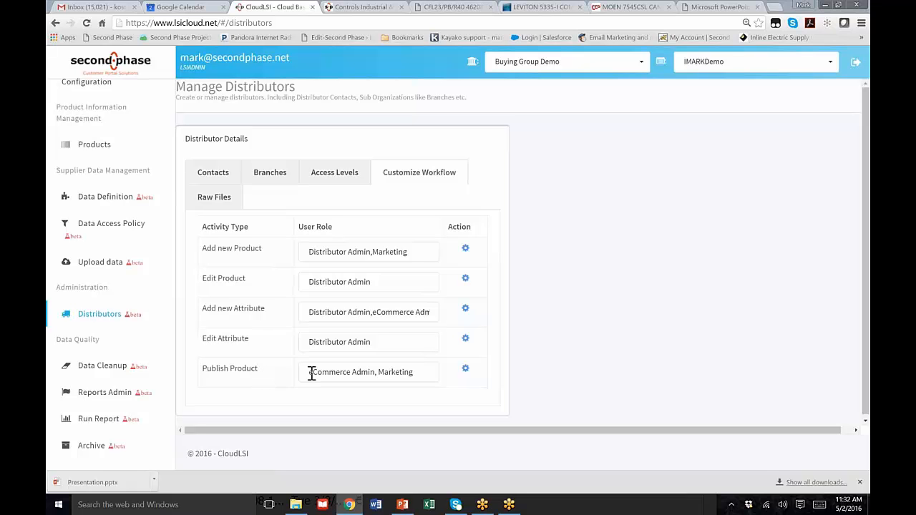
pyautogui.moveTo(312, 373); pyautogui.dragTo(422, 372)
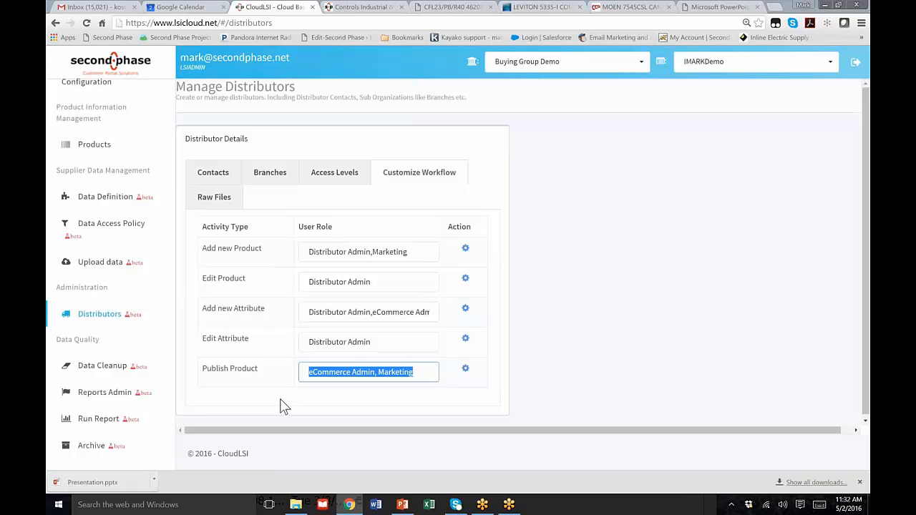
# Switch to the Codale page for the LEVITON 5335-I and examine its description and product specifications
pyautogui.click(544, 9)
pyautogui.scroll(-3, 337, 382)
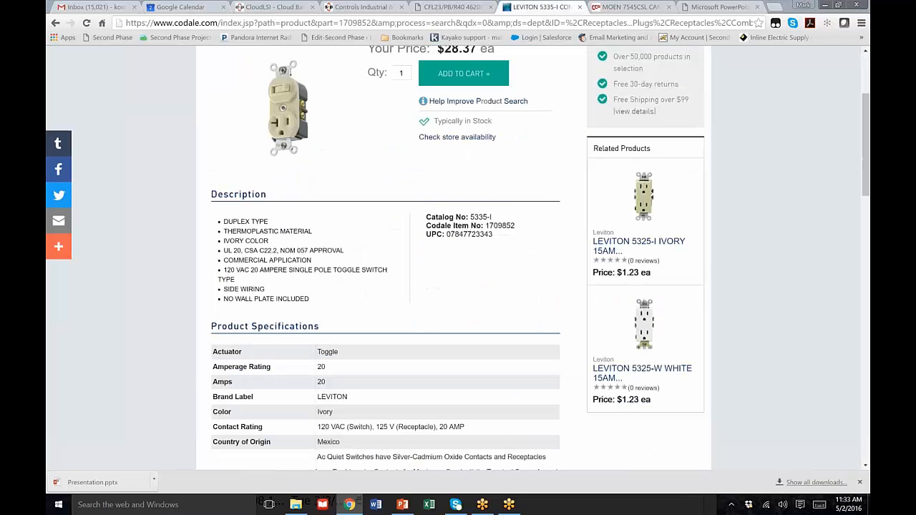
pyautogui.scroll(3, 336, 426)
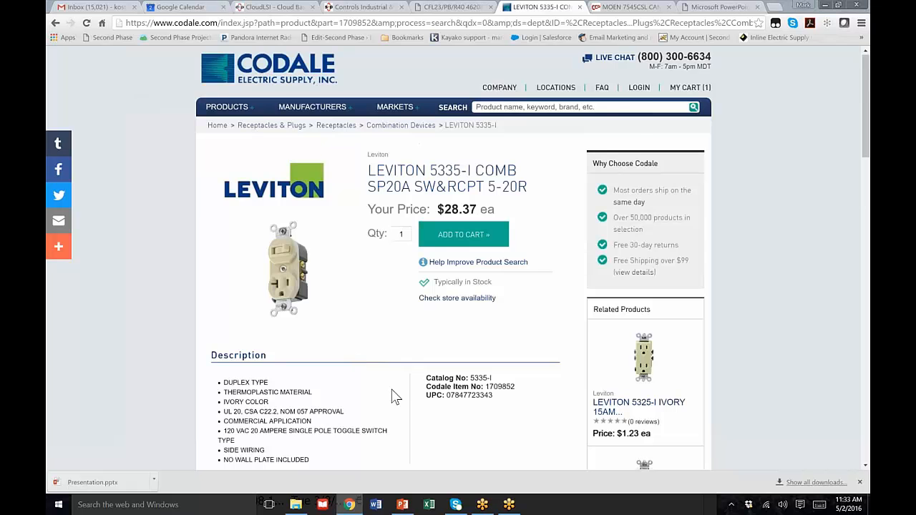
pyautogui.scroll(-5, 393, 396)
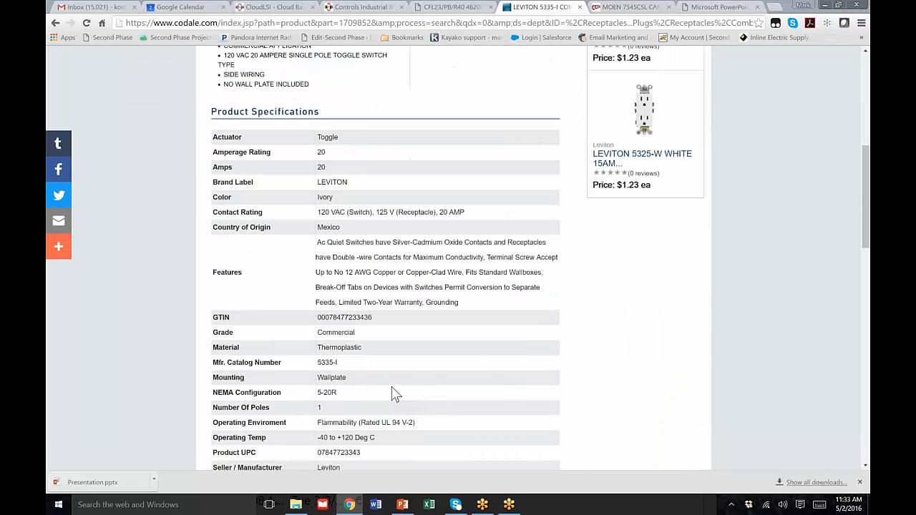
pyautogui.scroll(-3, 395, 395)
pyautogui.scroll(6, 392, 394)
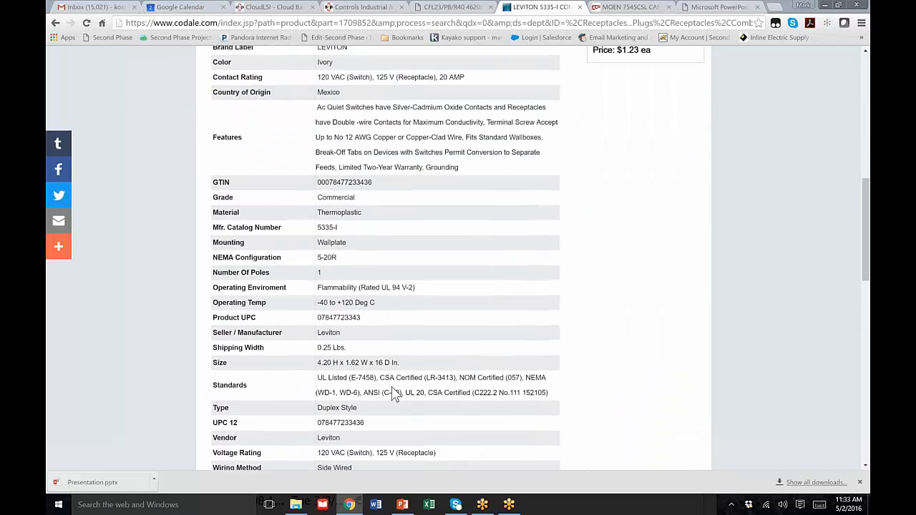
pyautogui.scroll(3, 401, 357)
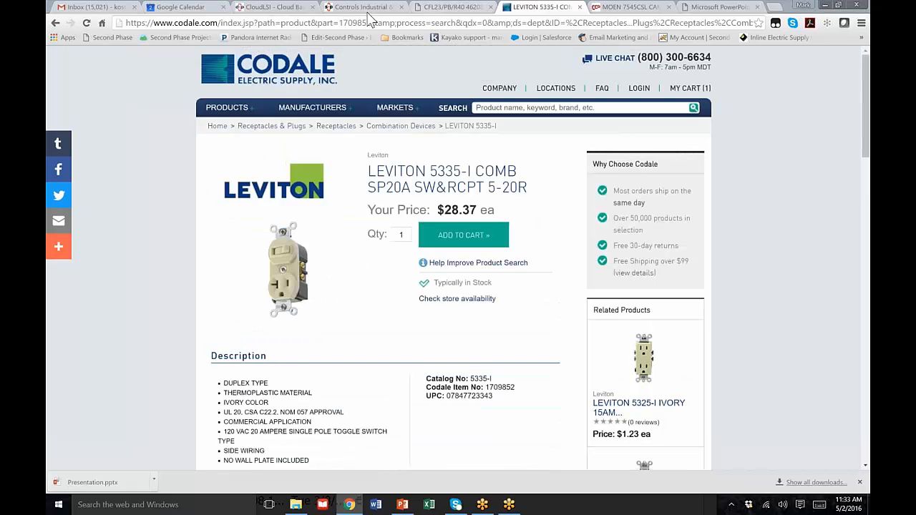
# Return to CloudLSI and review the Conduits & Raceways Fields report's fields, filters and auto-run option in reports administration
pyautogui.click(286, 9)
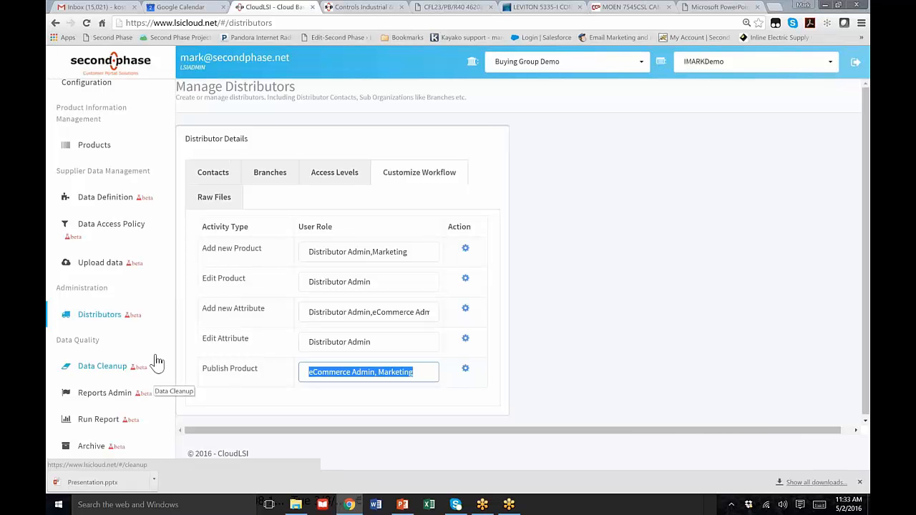
pyautogui.click(105, 395)
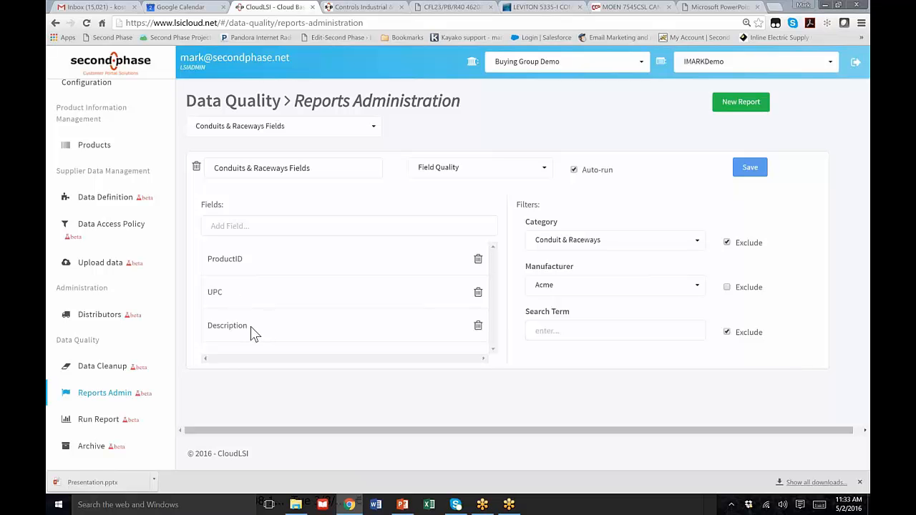
pyautogui.click(574, 171)
# Run the Conduits & Raceways Fields data quality report
pyautogui.click(98, 425)
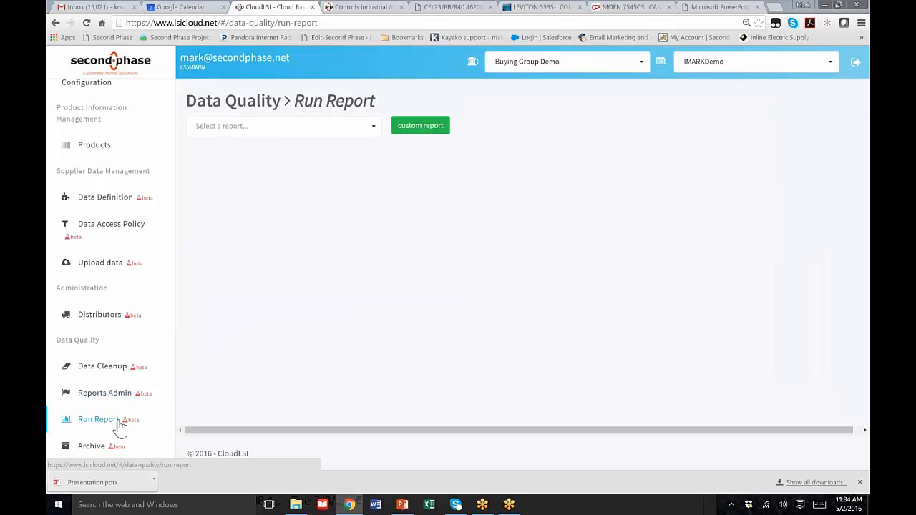
pyautogui.click(375, 132)
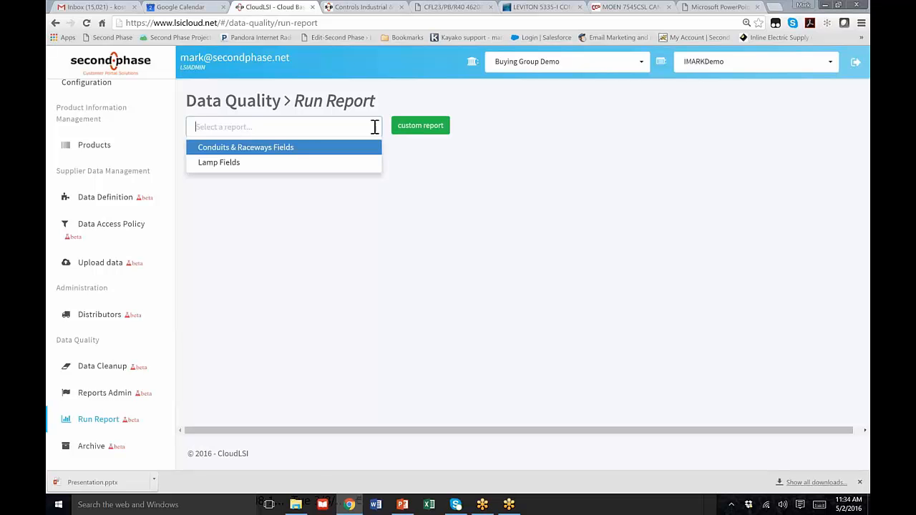
pyautogui.click(303, 150)
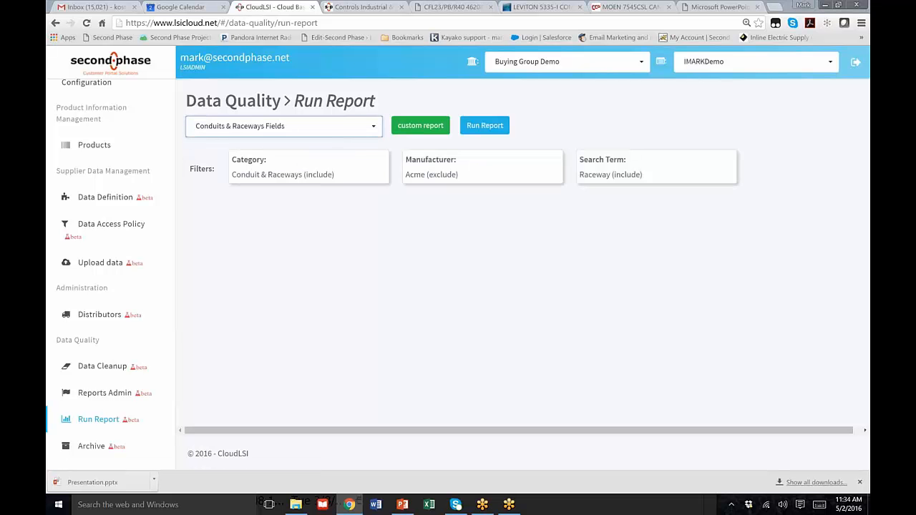
pyautogui.click(497, 130)
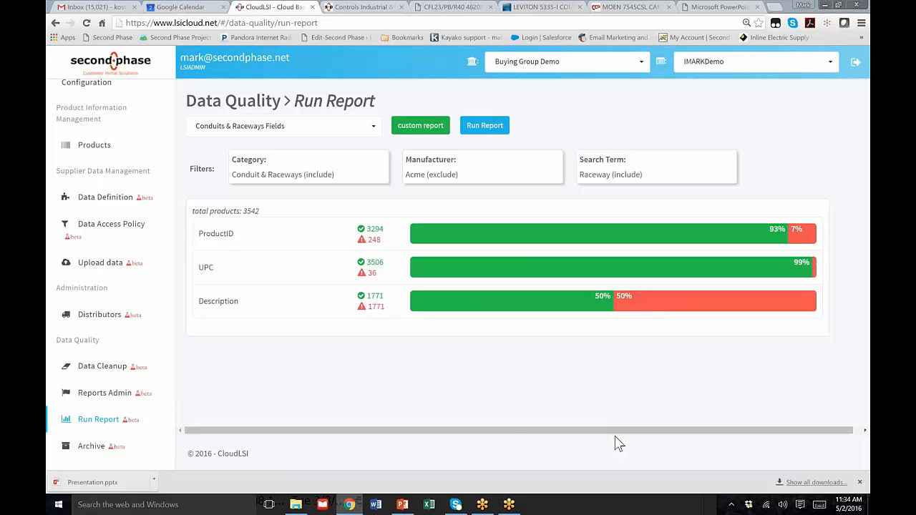
# Reopen reports administration and look over the available report types, keeping Field Quality for the Conduits & Raceways Fields report
pyautogui.click(101, 403)
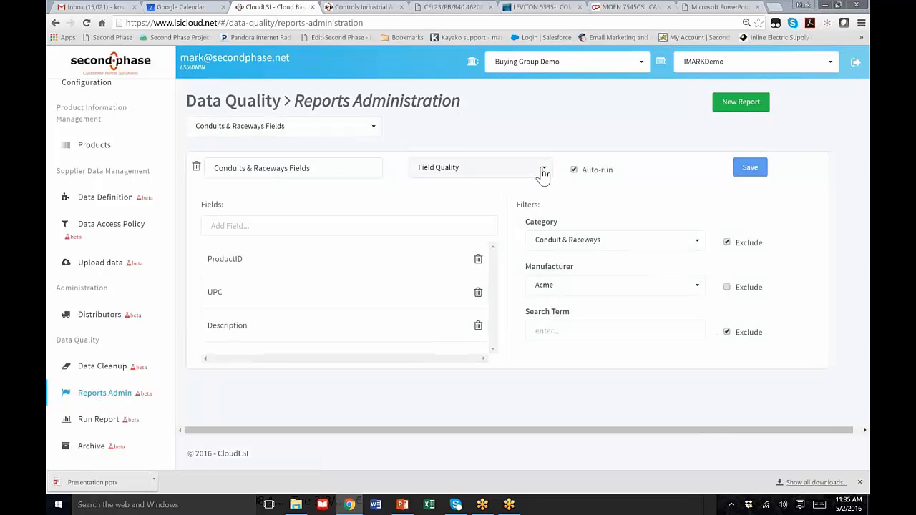
pyautogui.click(543, 172)
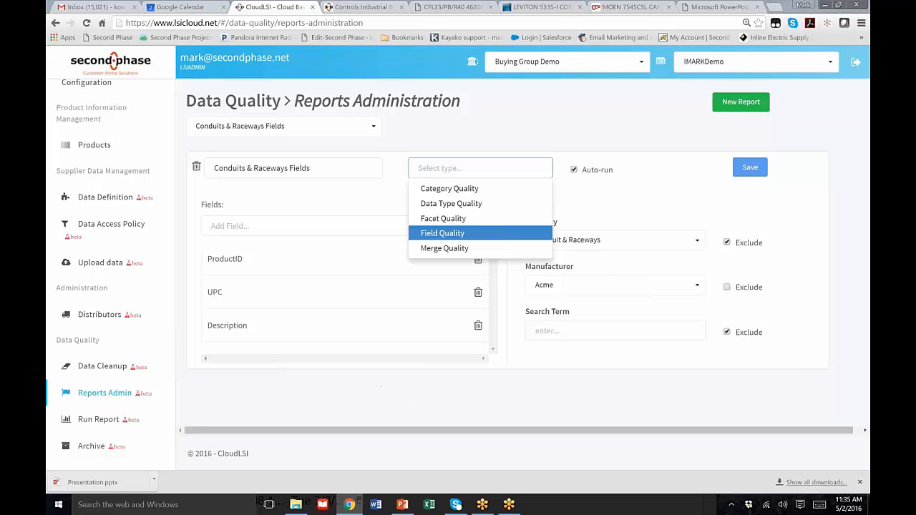
pyautogui.press('Return')
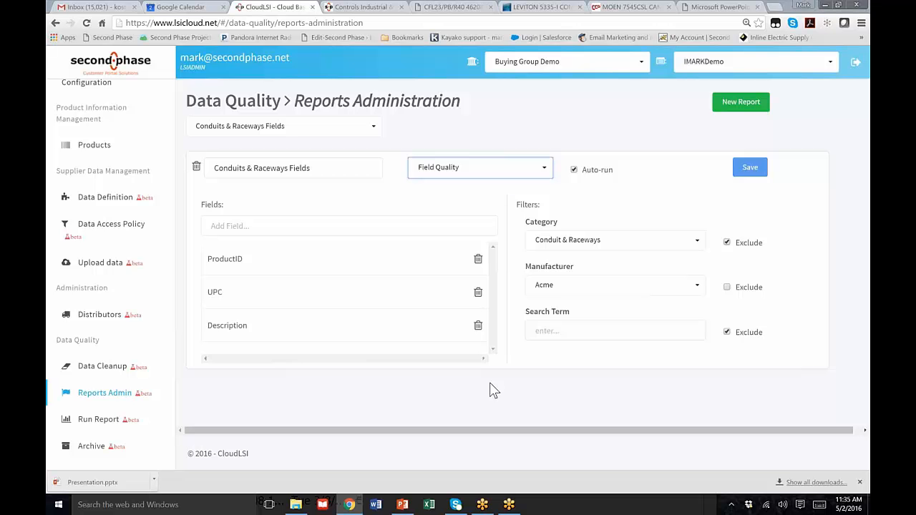
# Switch to the demo storefront and view its AC Drives product listing
pyautogui.click(363, 10)
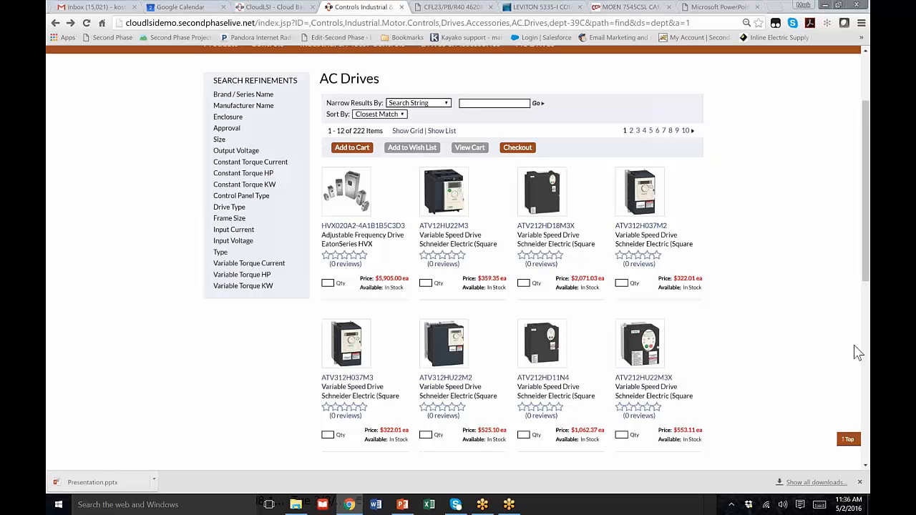
pyautogui.click(806, 346)
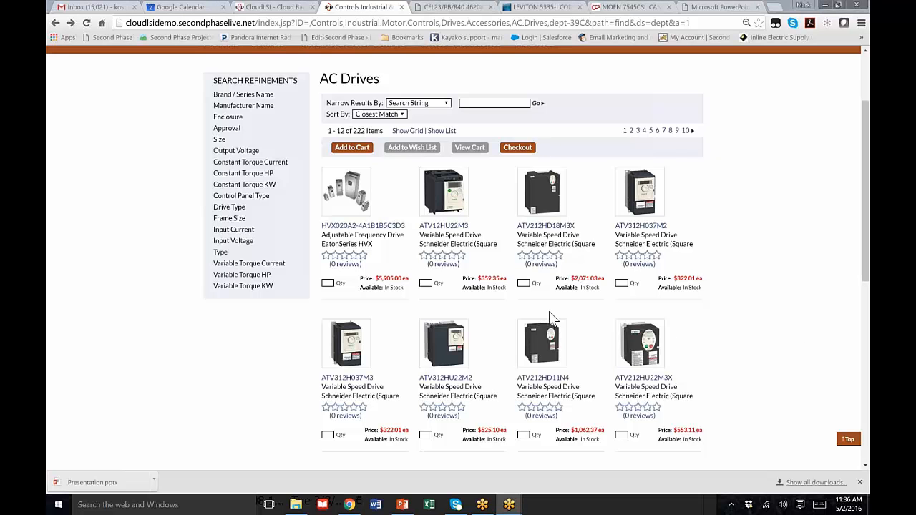